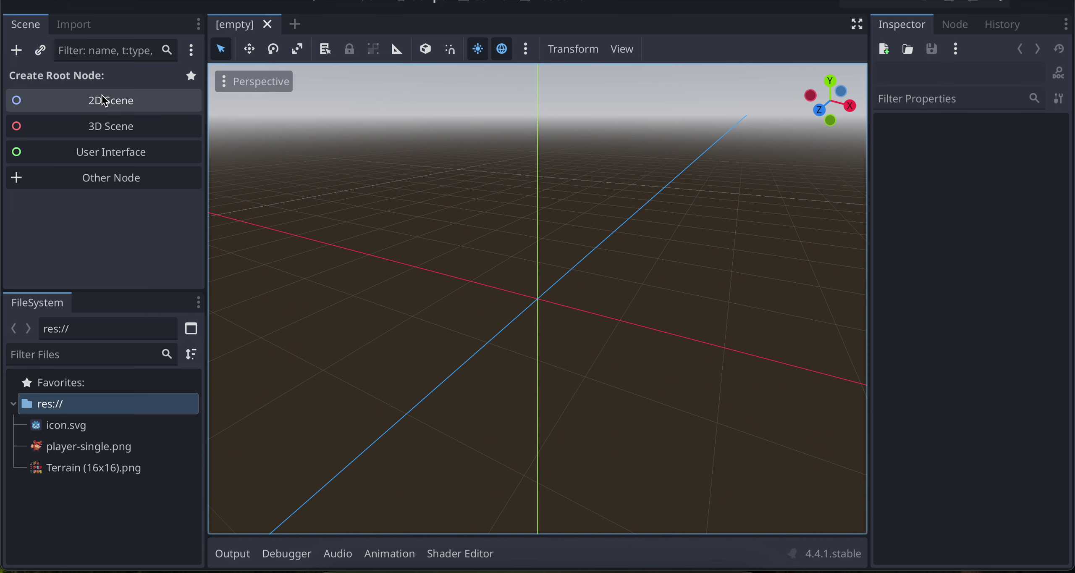
# Step: Create a 2D scene root node named Game and save the scene as game.tscn
pyautogui.click(97, 102)
pyautogui.doubleClick(86, 84)
pyautogui.write('Game')
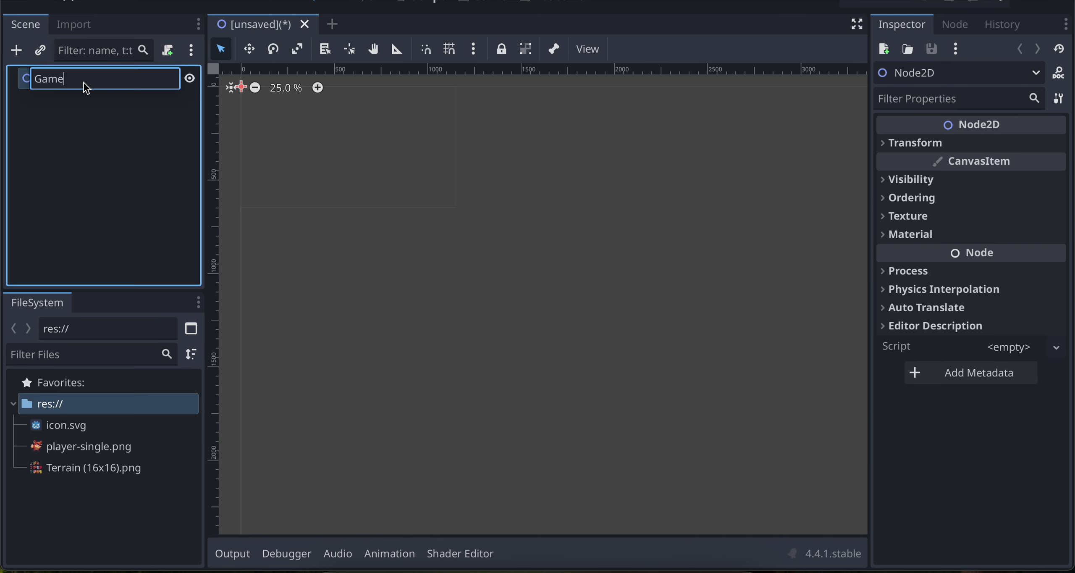
pyautogui.press('Return')
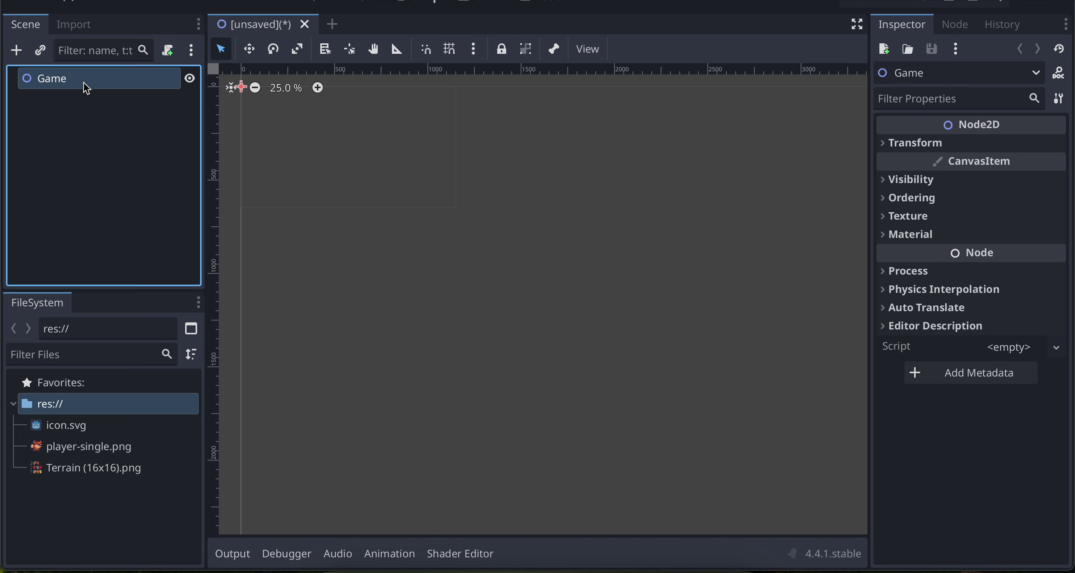
pyautogui.hotkey('ctrl', 's')
pyautogui.click(679, 538)
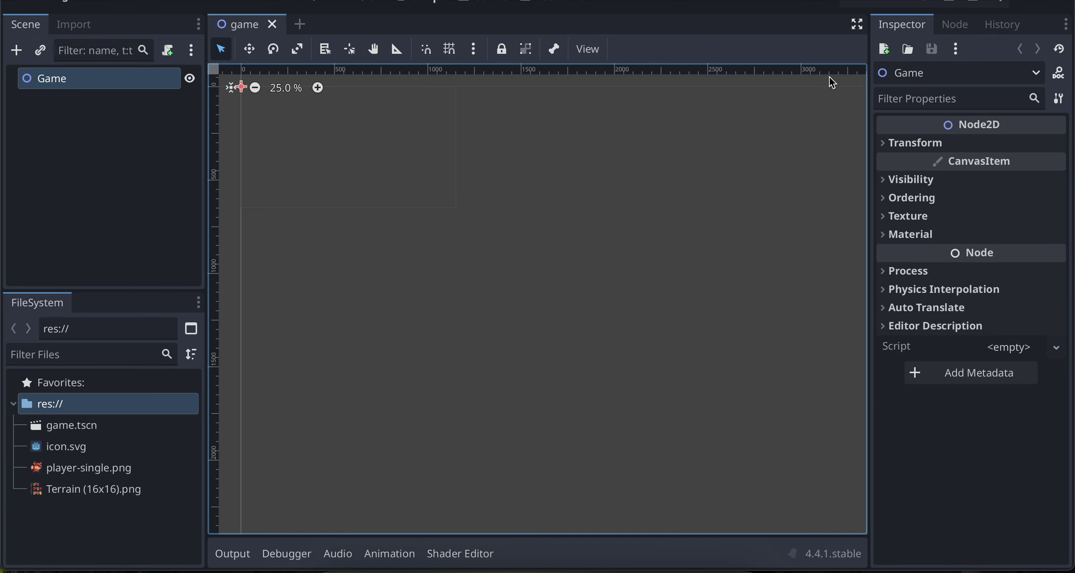
# Step: Run the project with the current scene as its main scene, and close the game window
pyautogui.click(855, 4)
pyautogui.click(651, 325)
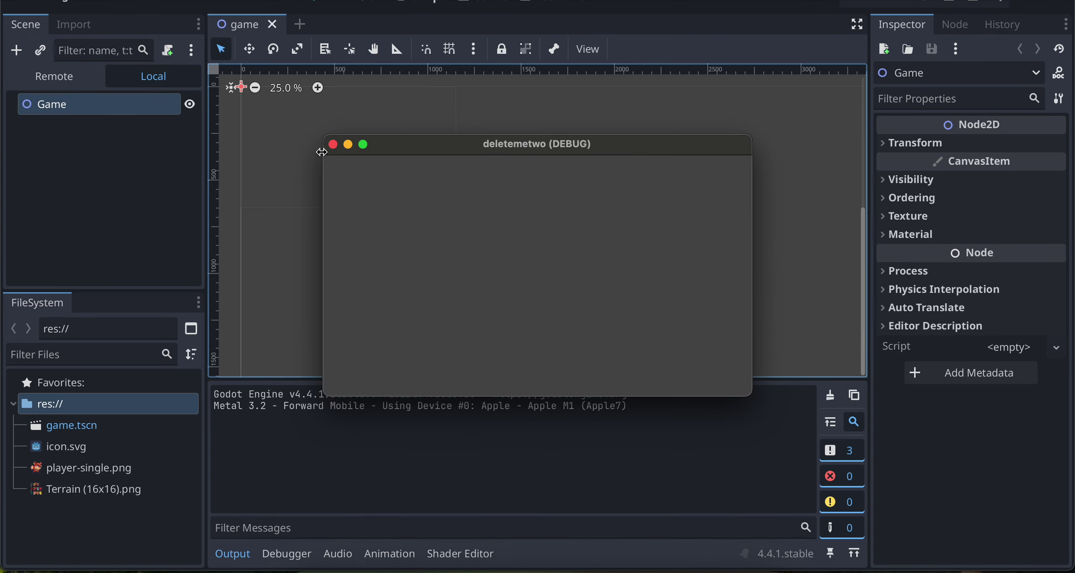
pyautogui.click(333, 144)
# Step: Start a new scene with a CharacterBody2D as its root node
pyautogui.click(299, 24)
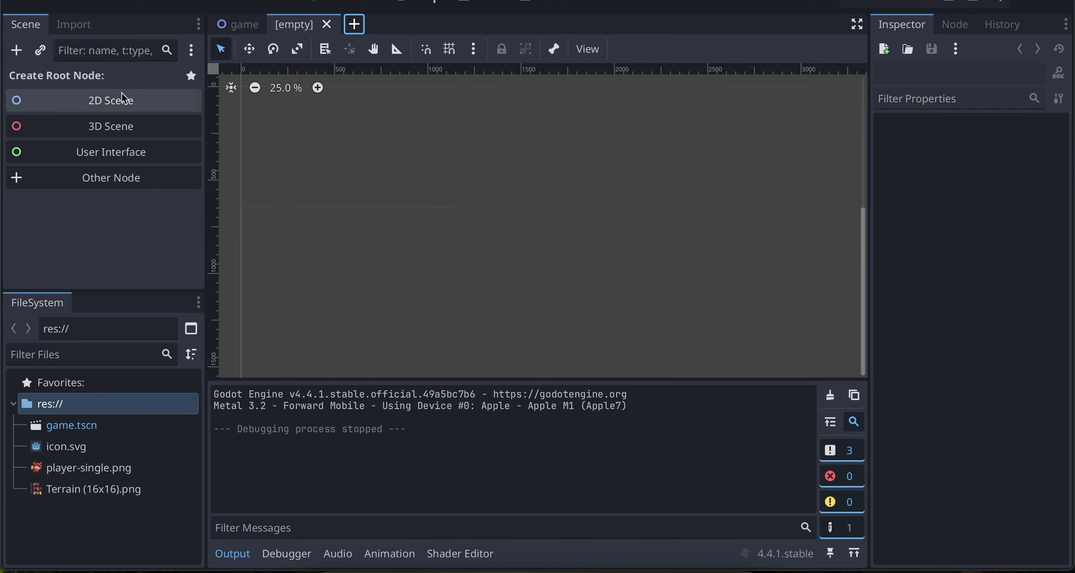
pyautogui.click(17, 51)
pyautogui.write('ch')
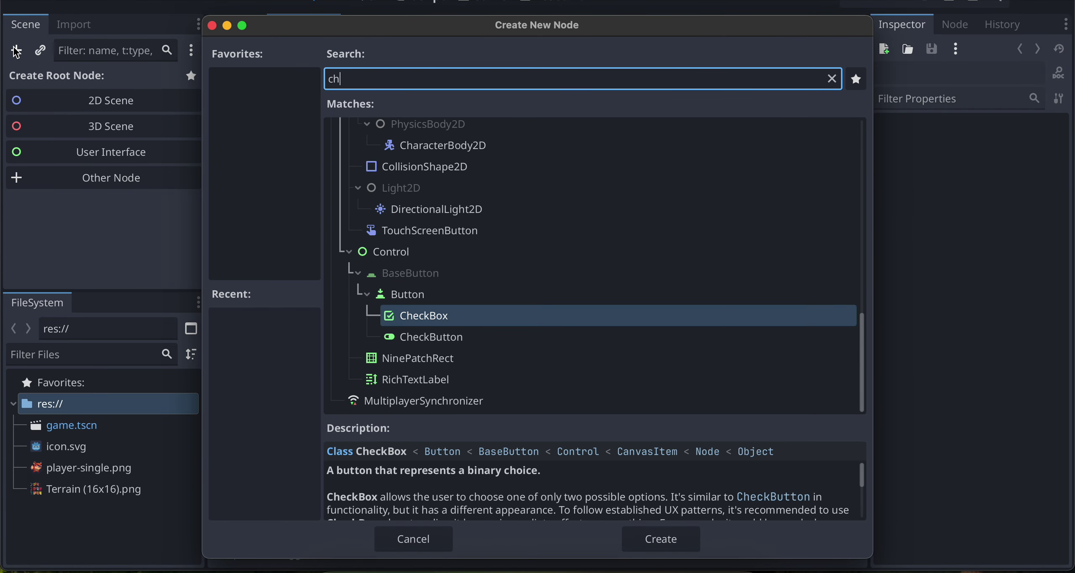
pyautogui.write('ara')
pyautogui.press('Return')
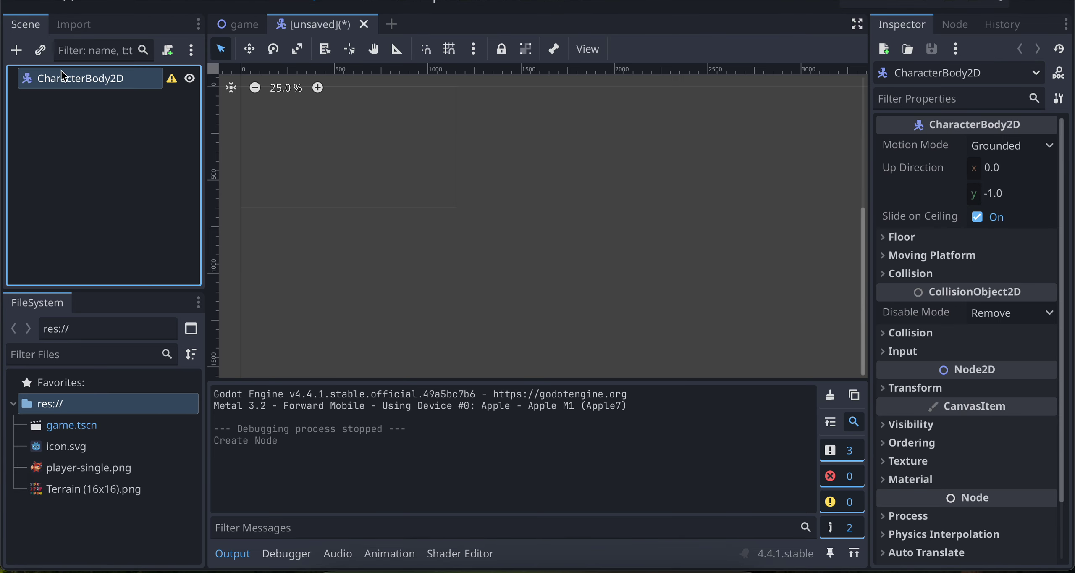
# Step: Add a Sprite2D and a CollisionShape2D as children of the CharacterBody2D
pyautogui.click(16, 51)
pyautogui.write('spri')
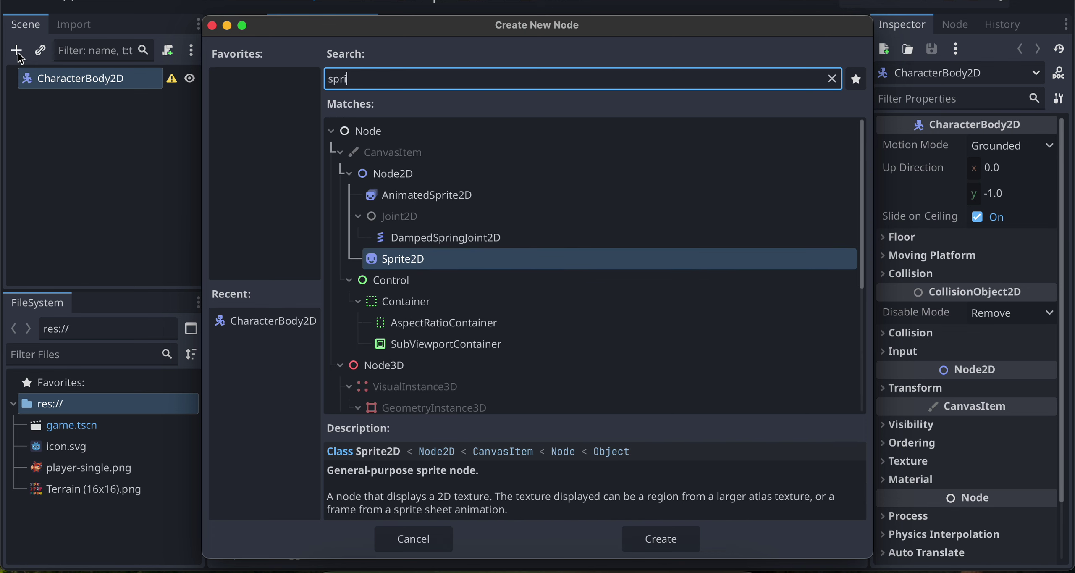
pyautogui.press('Return')
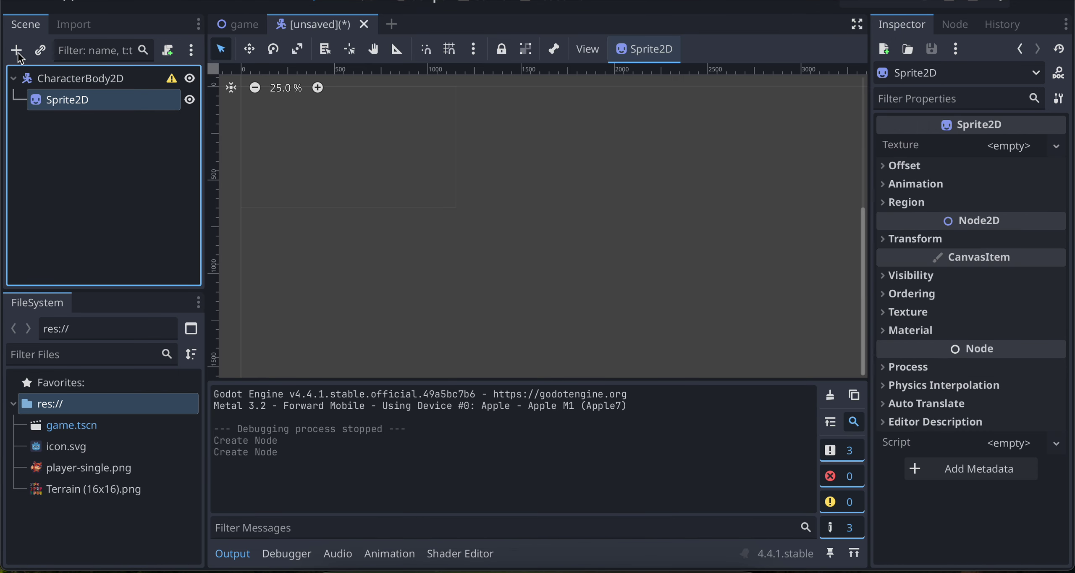
pyautogui.click(80, 78)
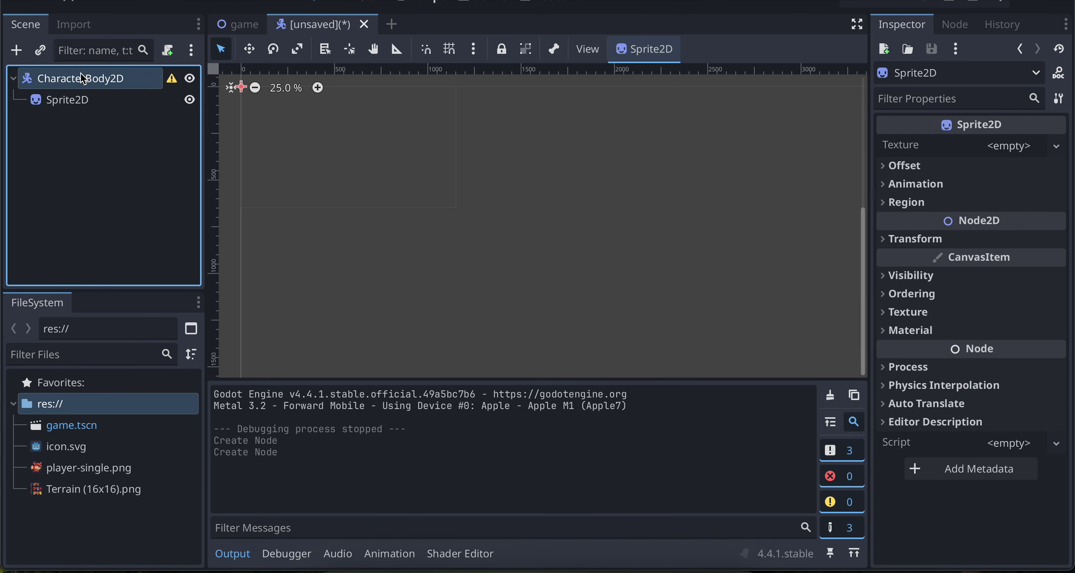
pyautogui.click(17, 51)
pyautogui.write('colli')
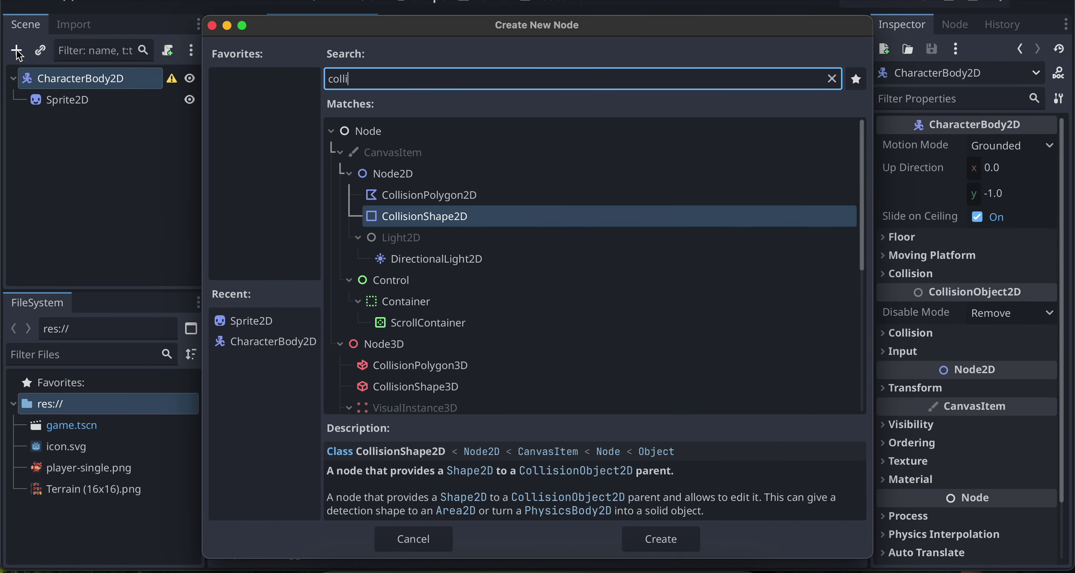
pyautogui.press('Return')
# Step: Assign player-single.png as the Sprite2D's texture
pyautogui.click(50, 100)
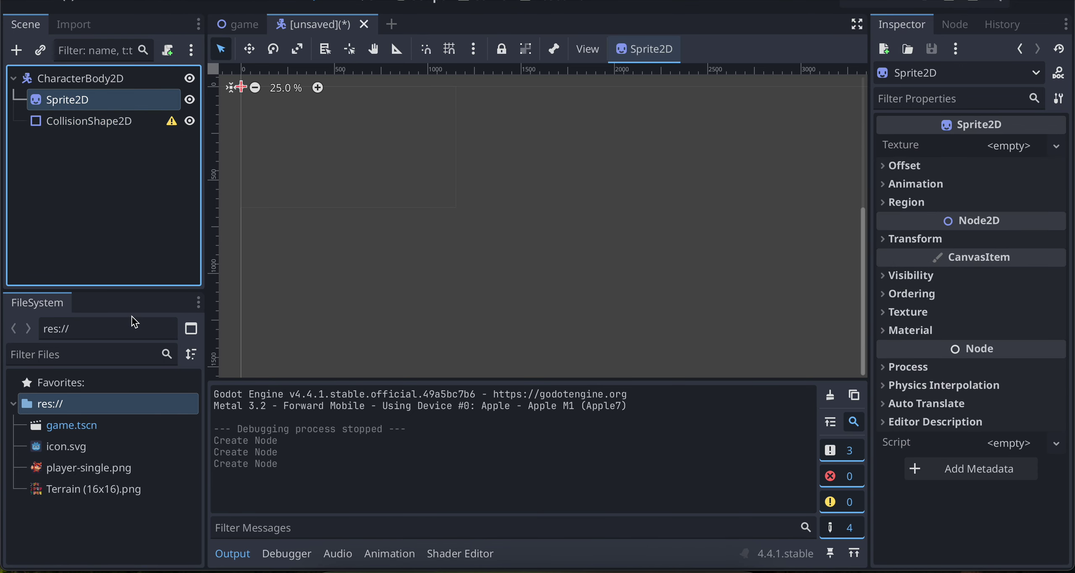
pyautogui.moveTo(88, 468); pyautogui.dragTo(1008, 147)
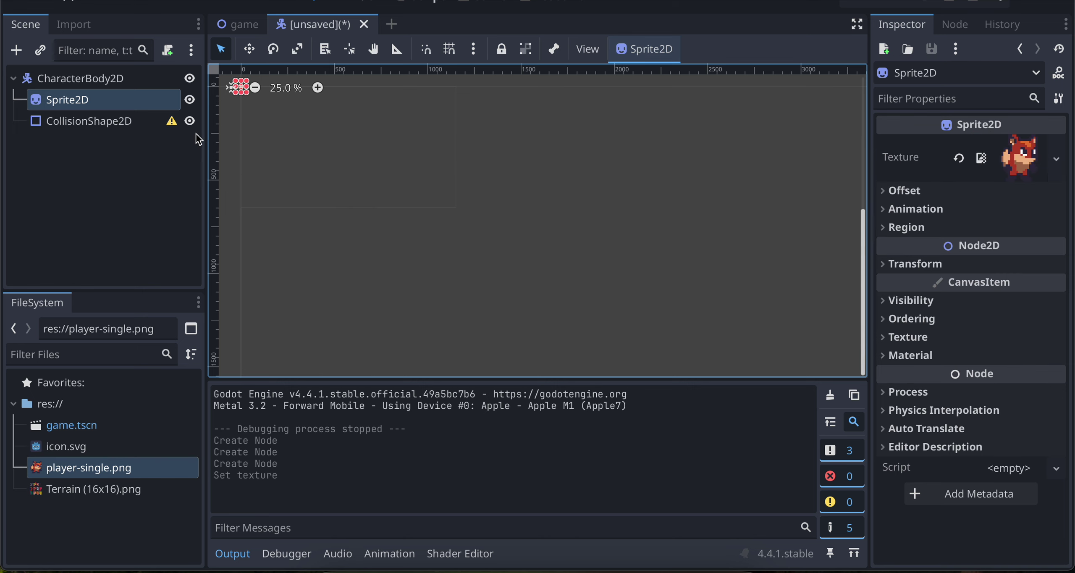
pyautogui.hotkey('shift', 'f')
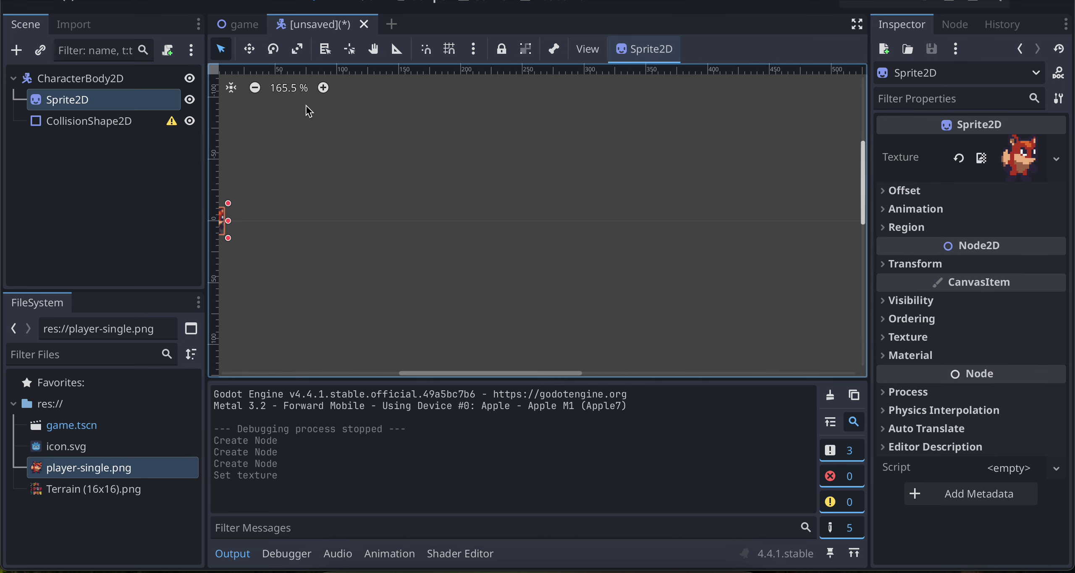
pyautogui.hscroll(-2, 311, 215)
pyautogui.scroll(5, 301, 215)
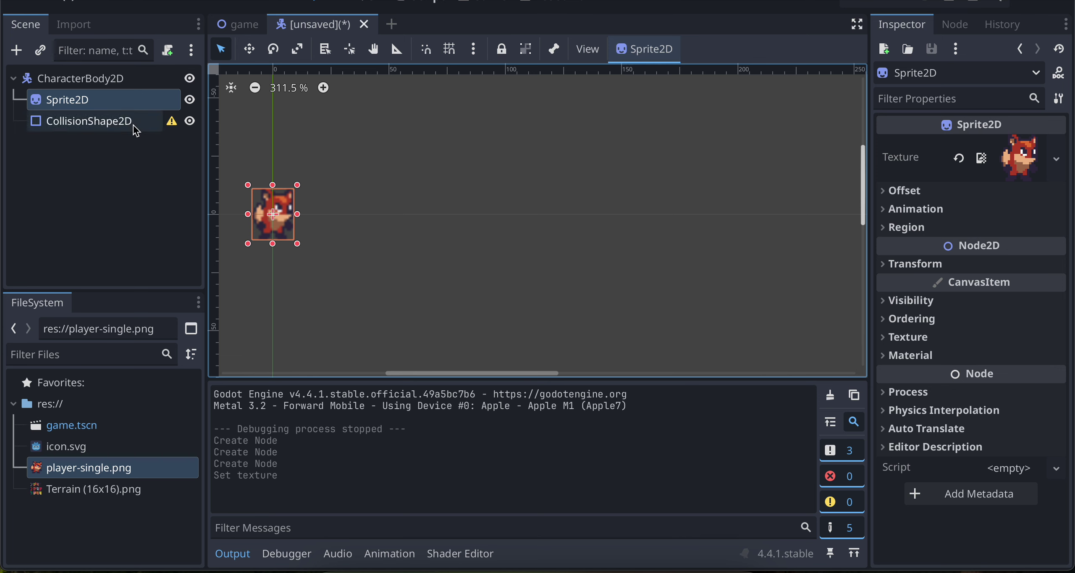
# Step: Give the CollisionShape2D a CapsuleShape2D shrunk to fit the fox sprite, and save the scene as character_body_2d.tscn
pyautogui.click(135, 125)
pyautogui.click(1056, 146)
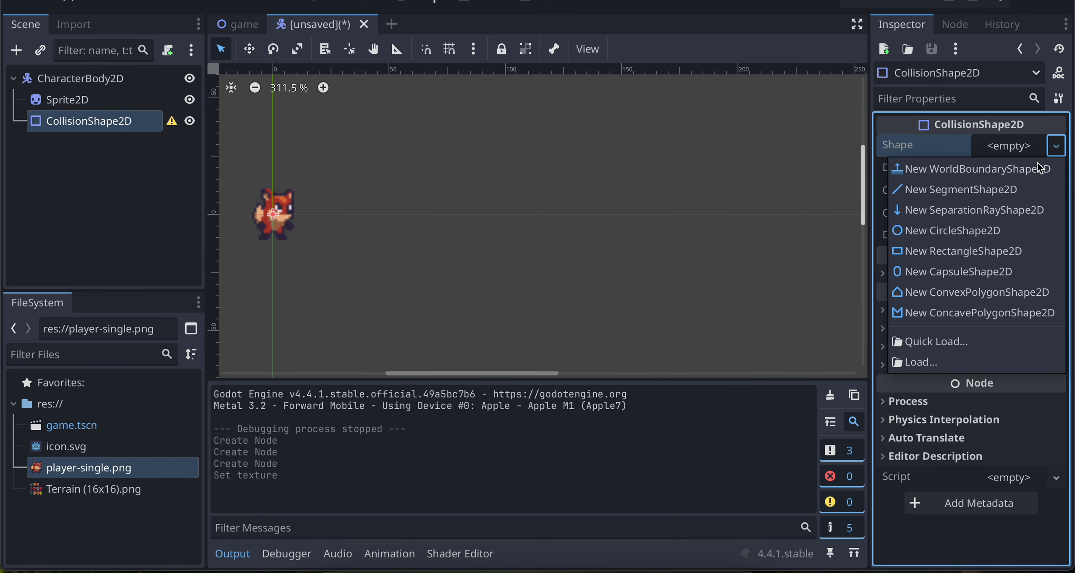
pyautogui.click(942, 271)
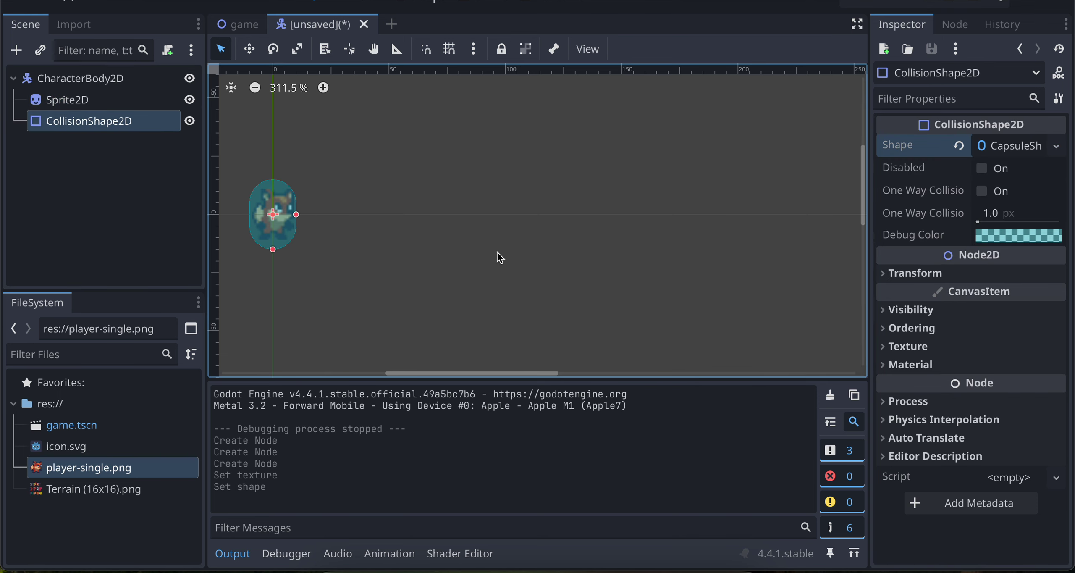
pyautogui.moveTo(273, 250); pyautogui.dragTo(273, 240)
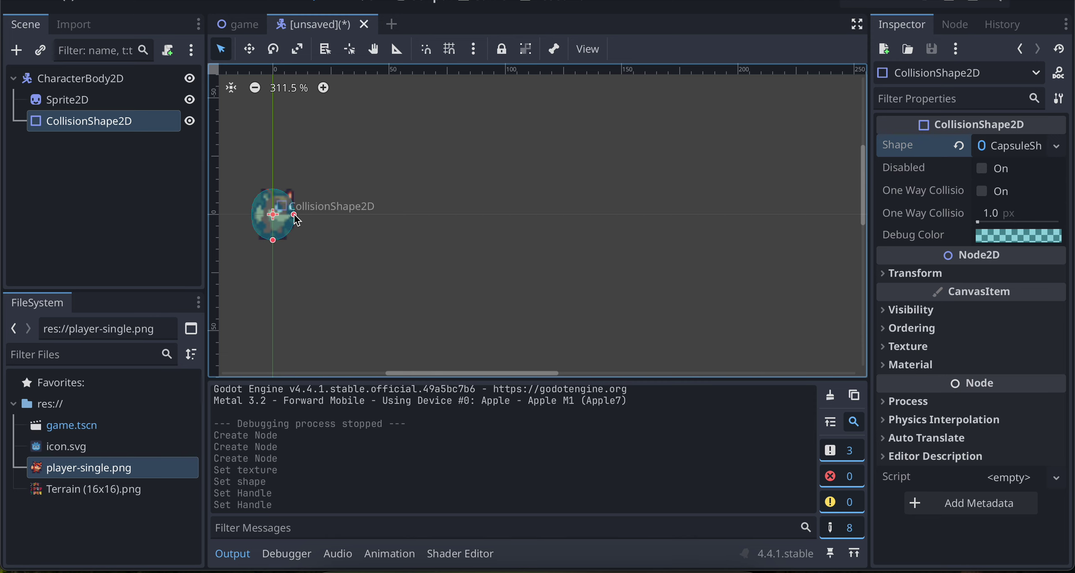
pyautogui.press('super+s')
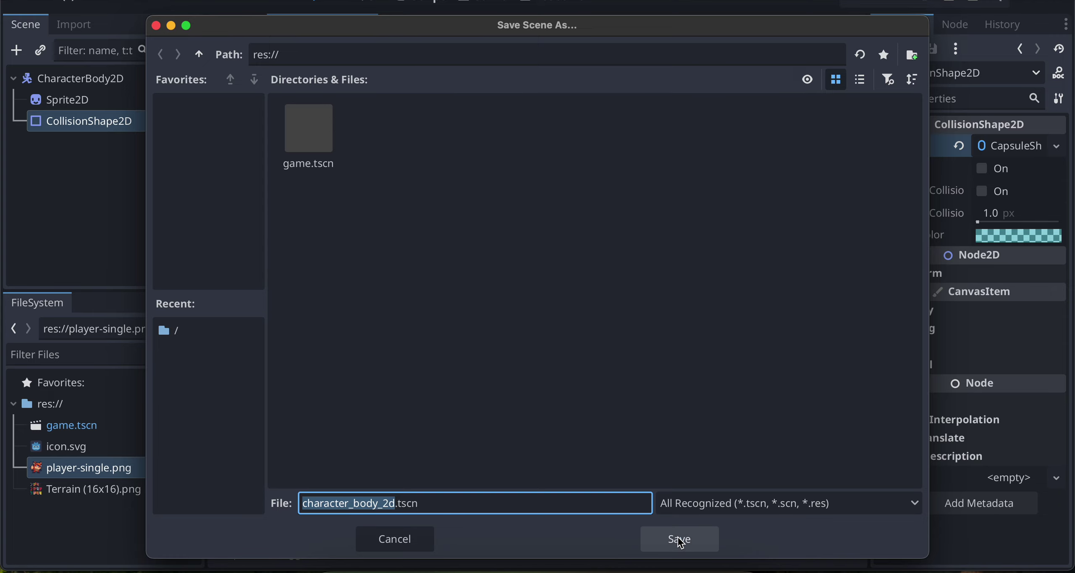
pyautogui.click(678, 539)
# Step: Attach a GDScript, character_body_2d.gd, to the CharacterBody2D using the CharacterBody2D: Basic Movement template
pyautogui.click(111, 83)
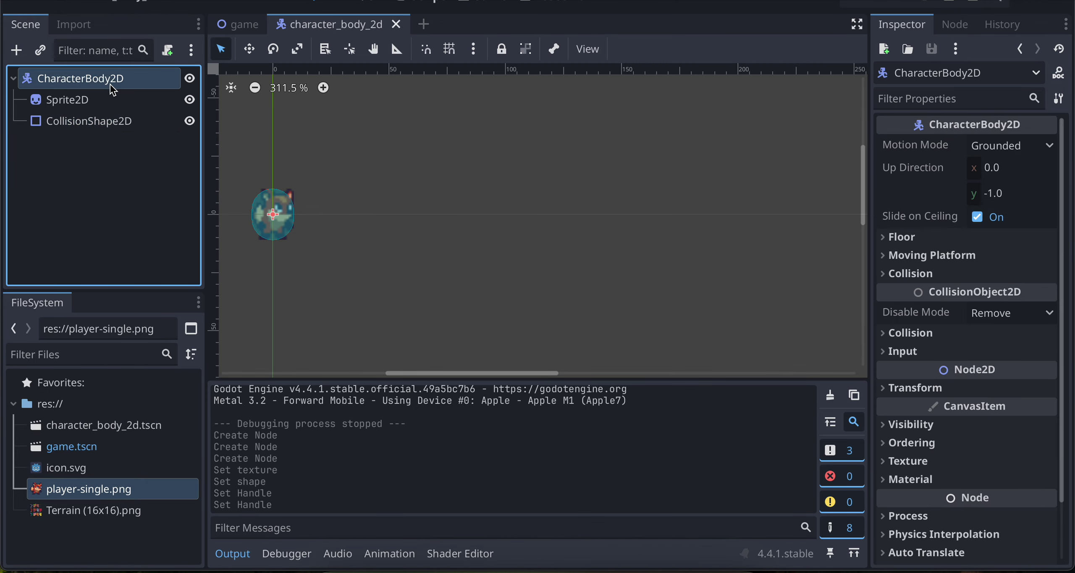
pyautogui.click(168, 50)
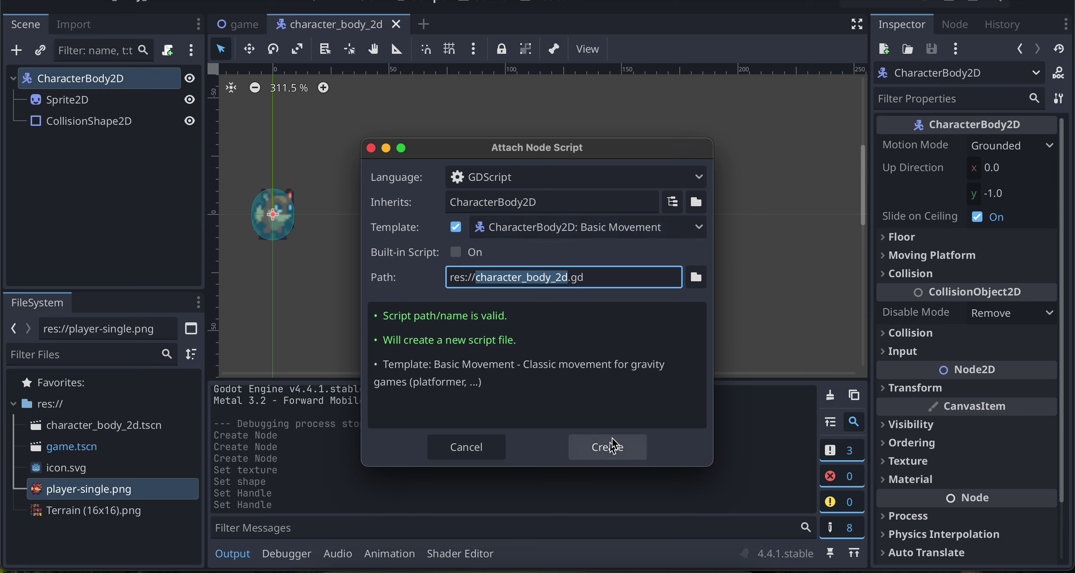
pyautogui.click(698, 230)
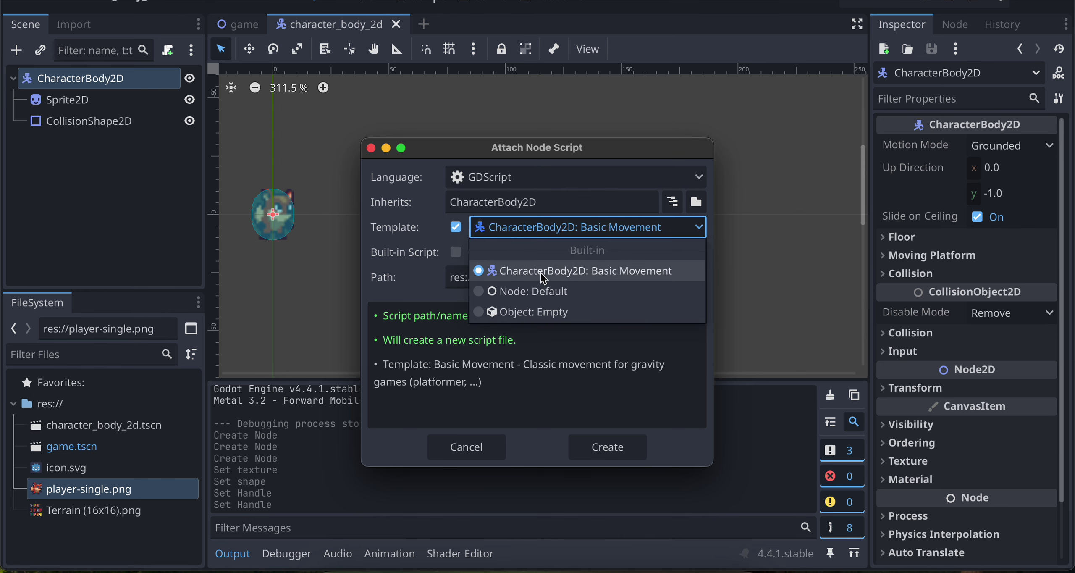
pyautogui.click(595, 431)
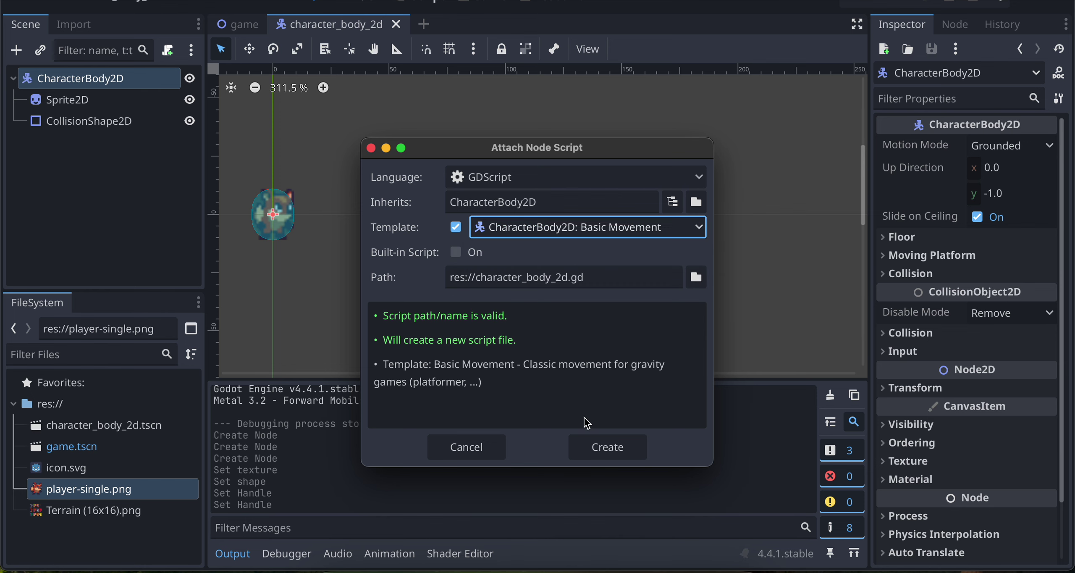
pyautogui.click(600, 440)
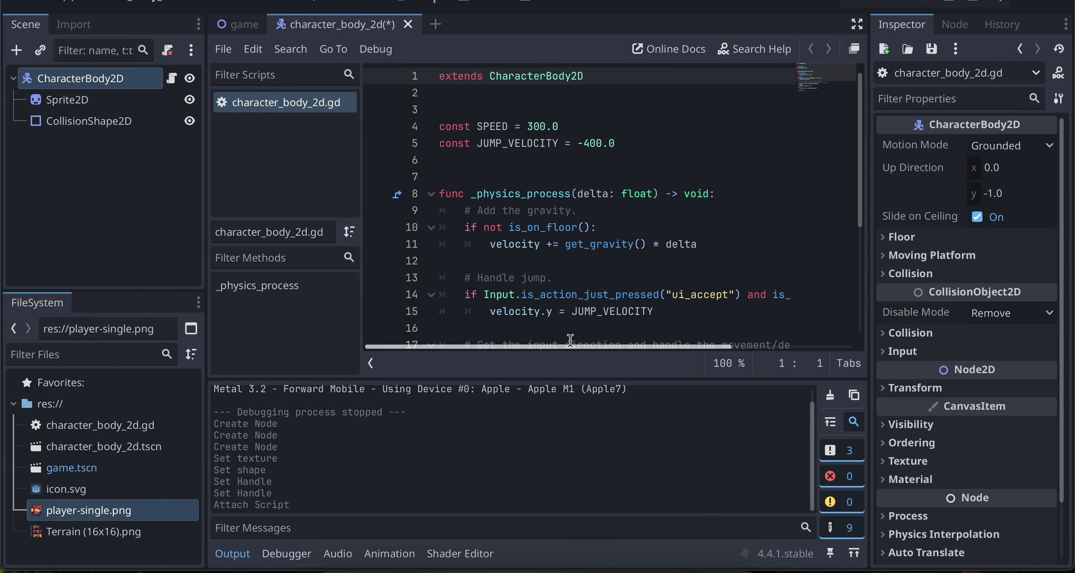
# Step: Collapse the output log to review the movement script in distraction-free view, and save the character scene
pyautogui.click(232, 553)
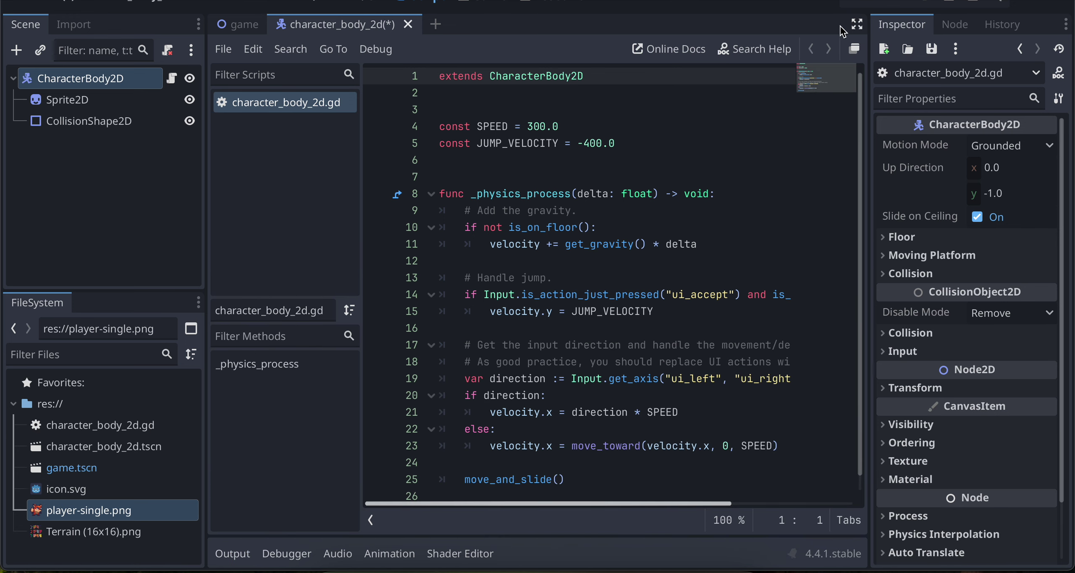
pyautogui.click(853, 24)
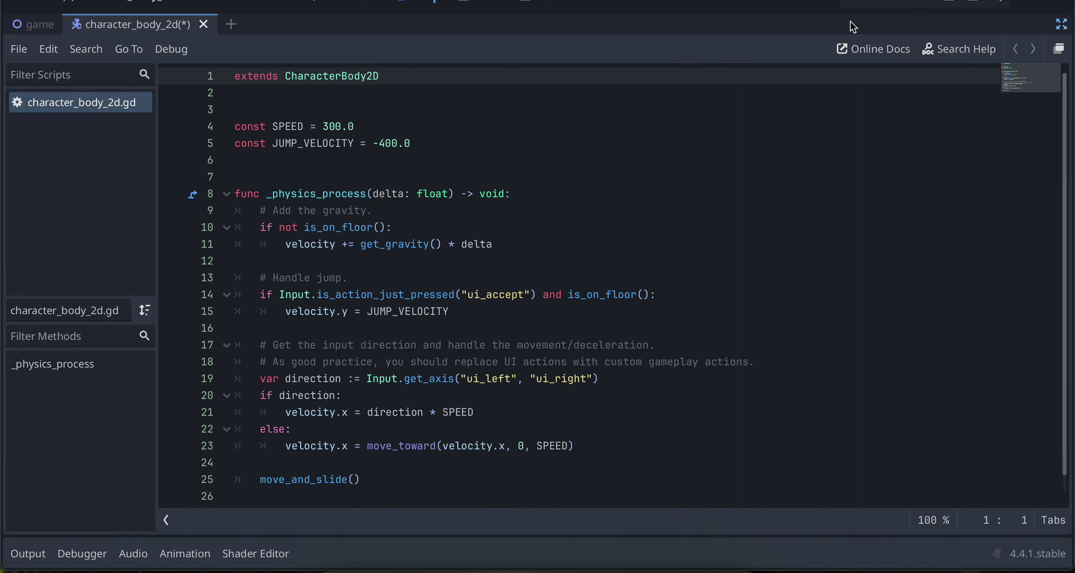
pyautogui.click(1062, 24)
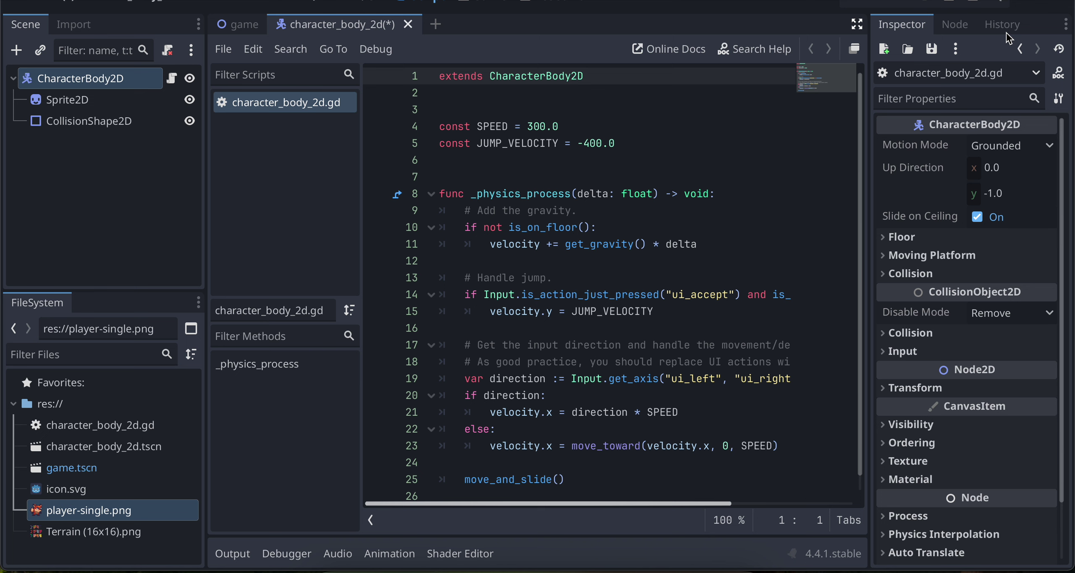
pyautogui.hotkey('ctrl', 's')
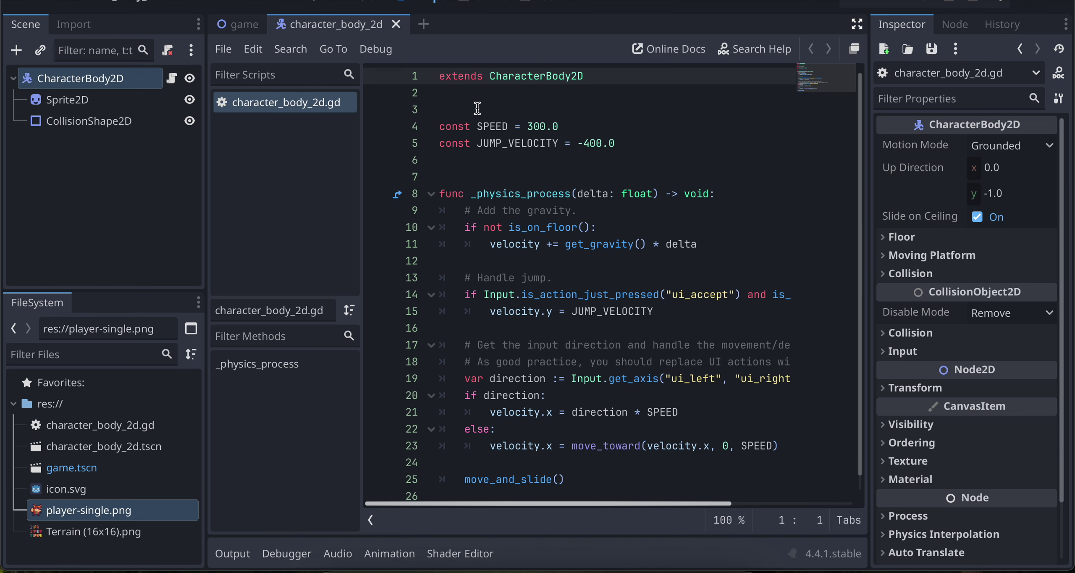
# Step: Instantiate character_body_2d.tscn as a child of the Game node in the game scene
pyautogui.click(241, 24)
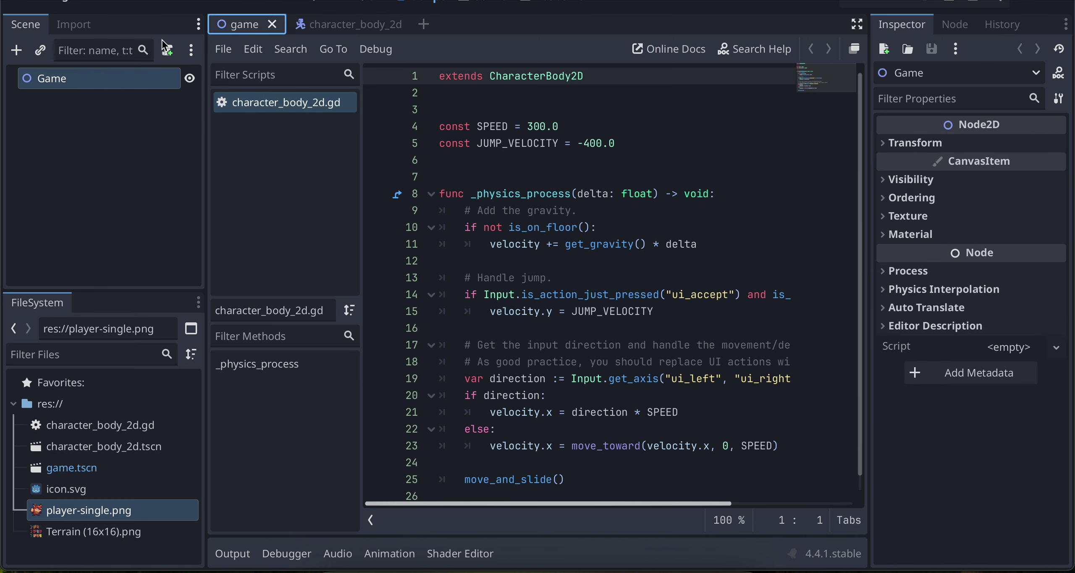
pyautogui.click(37, 54)
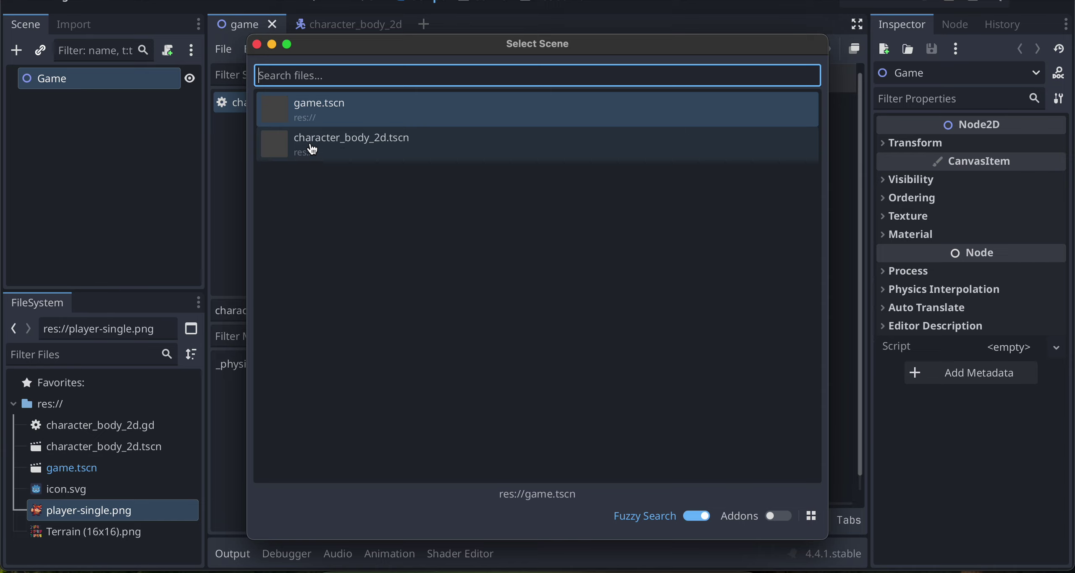
pyautogui.doubleClick(311, 147)
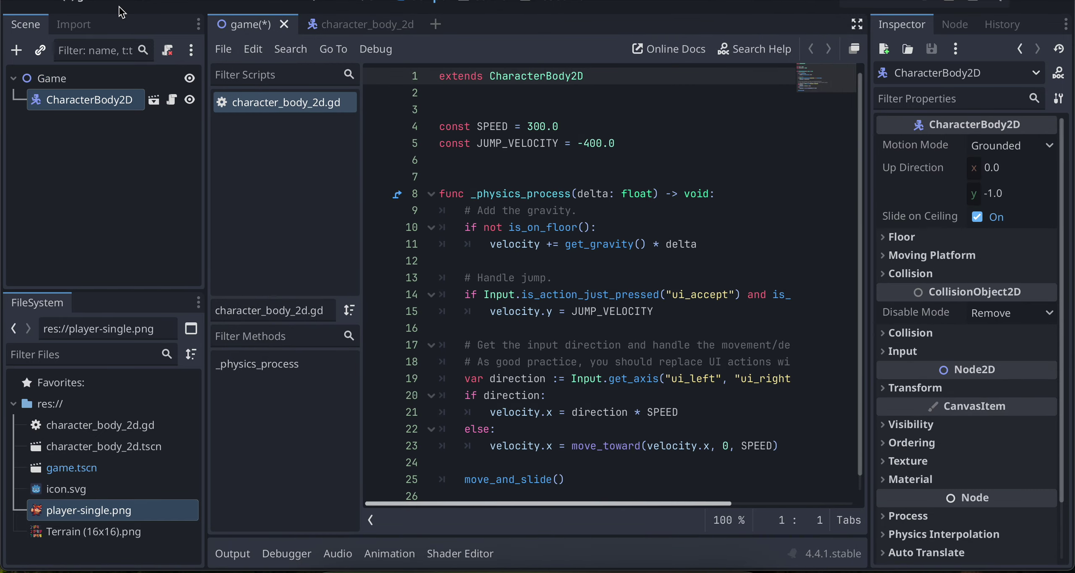
# Step: Name 2D physics Layer 1 "platform" in the project settings
pyautogui.click(161, 3)
pyautogui.click(157, 1)
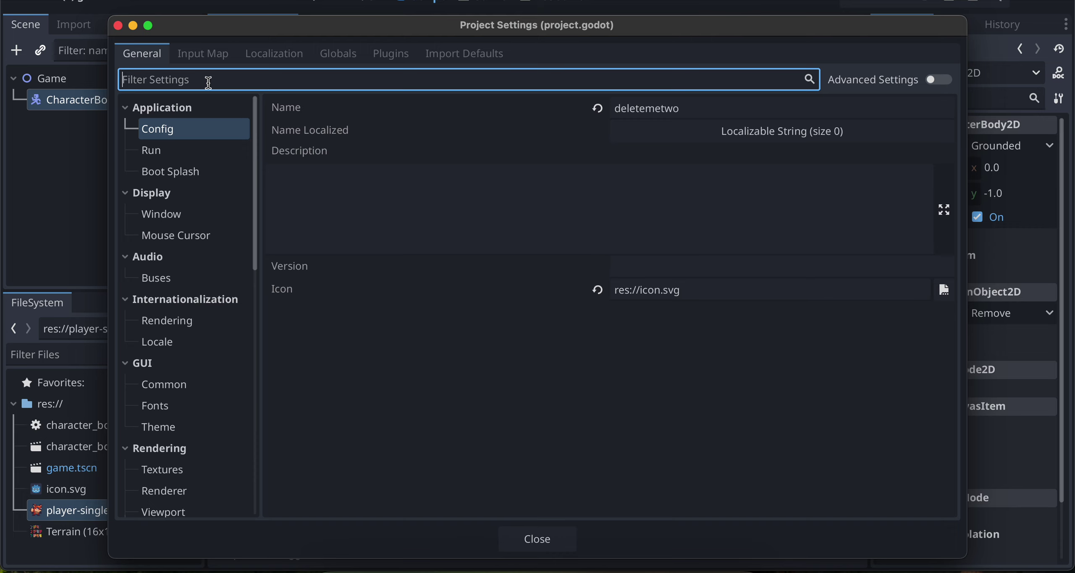
pyautogui.write('2d')
pyautogui.click(204, 194)
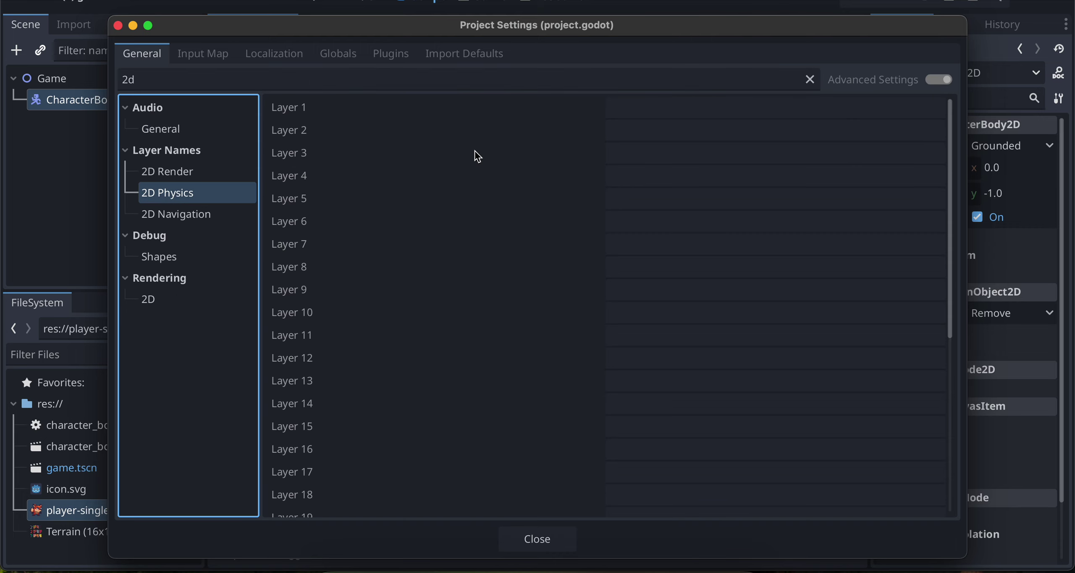
pyautogui.click(644, 112)
pyautogui.write('platform')
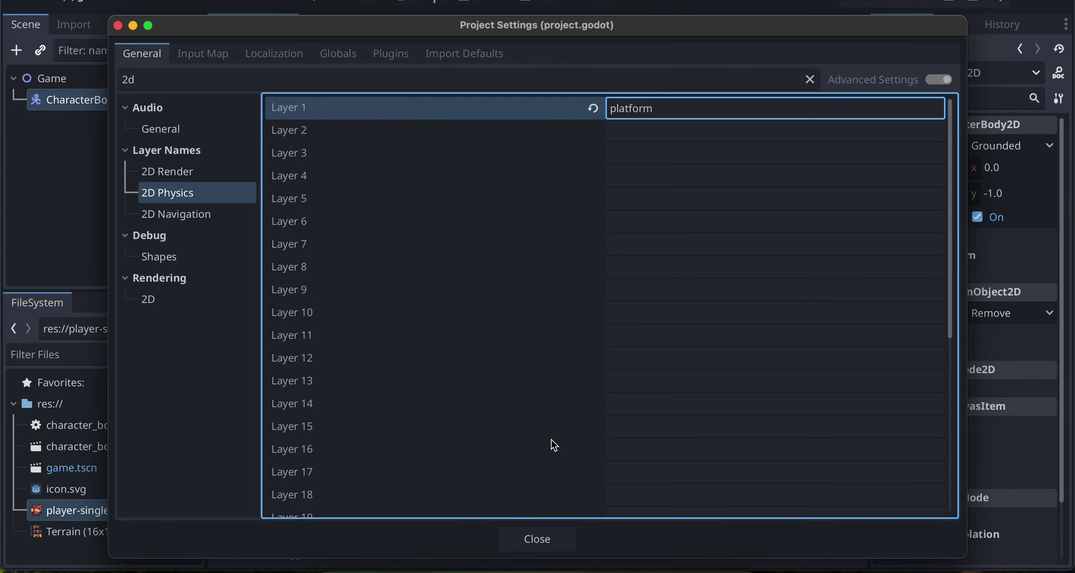
pyautogui.click(536, 539)
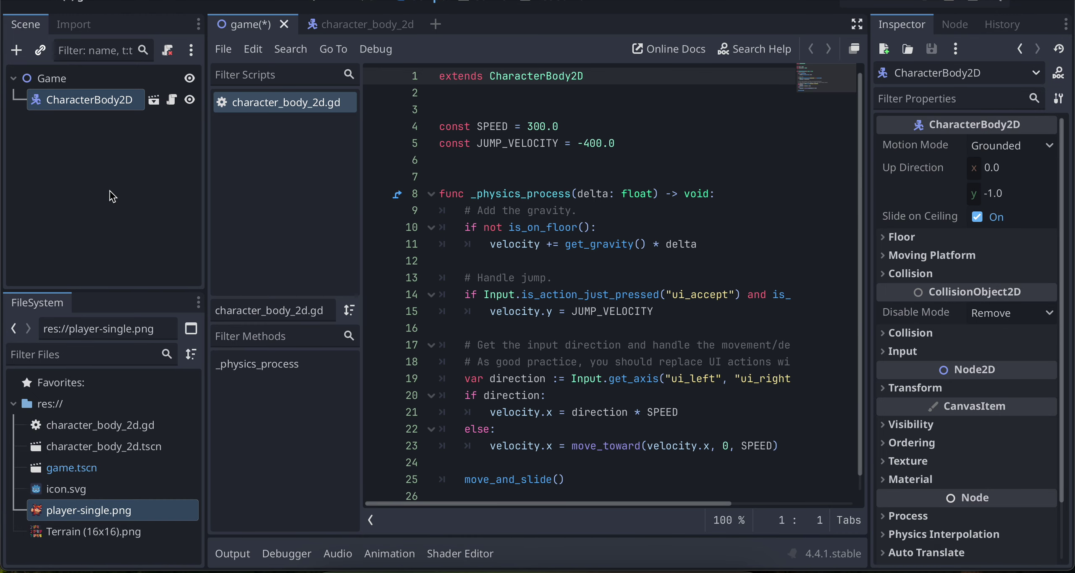
# Step: In the character scene, disable collision layer 1 on the CharacterBody2D root node
pyautogui.click(344, 26)
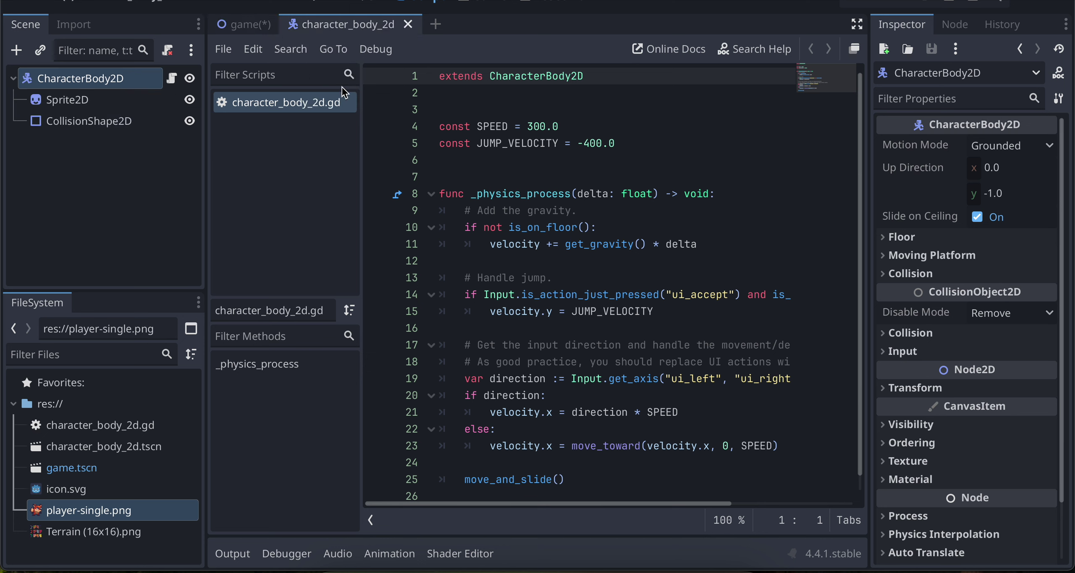
pyautogui.click(896, 334)
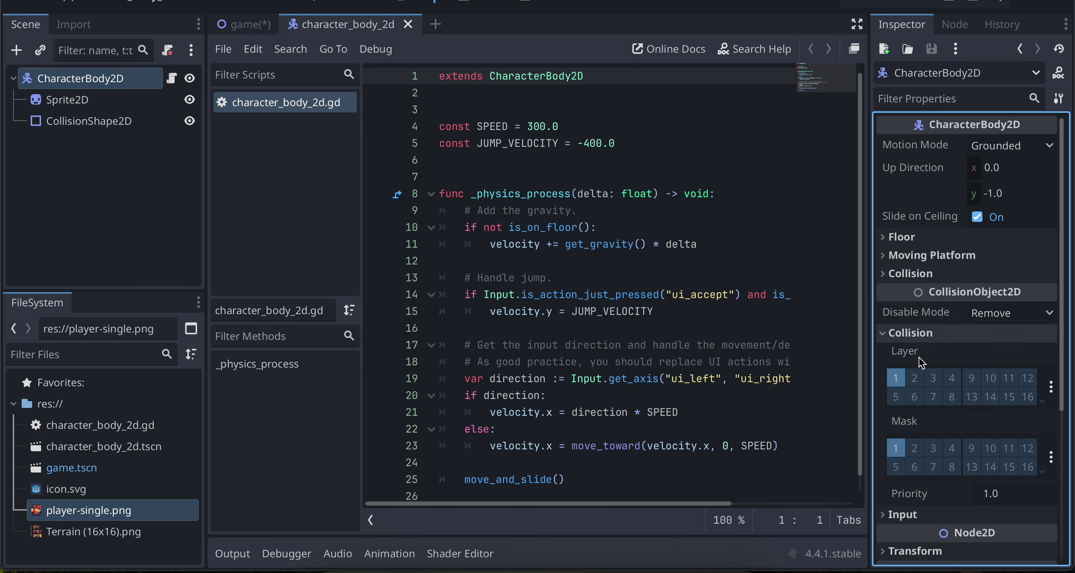
pyautogui.click(894, 377)
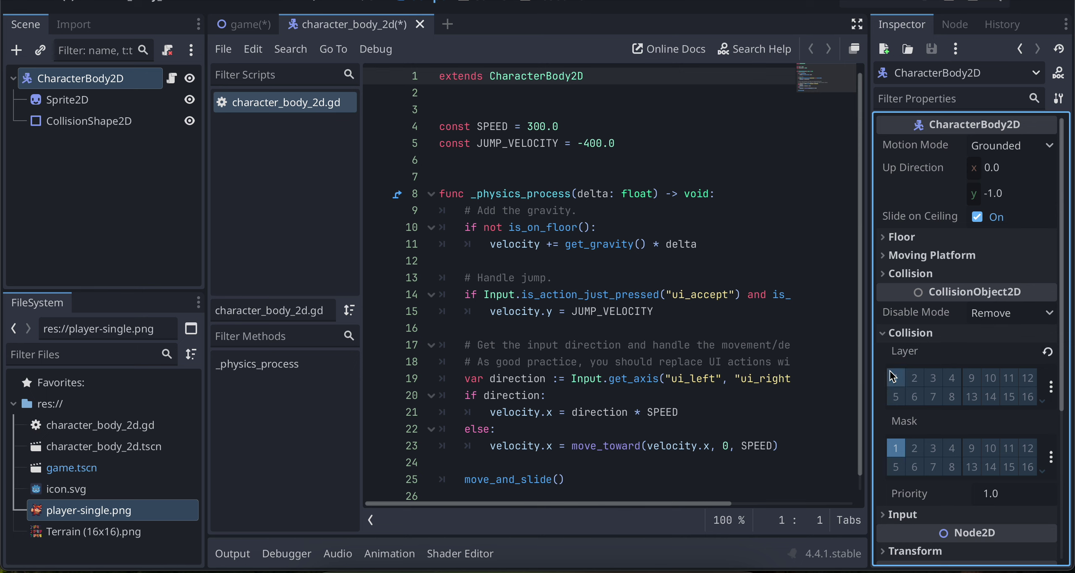
# Step: Add a TileMapLayer node as a child of the Game node in the game scene
pyautogui.click(249, 32)
pyautogui.click(31, 71)
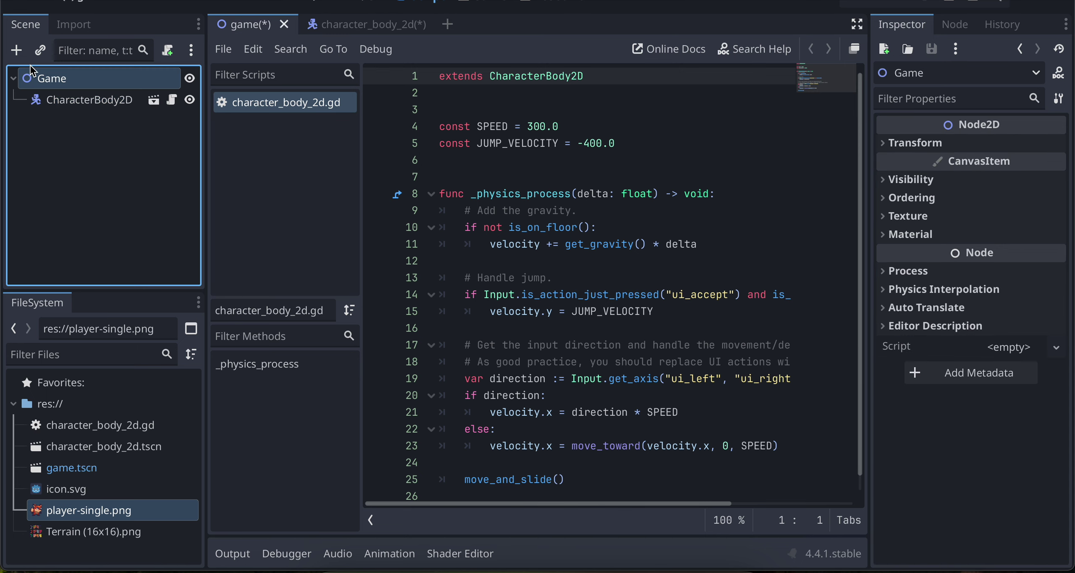
pyautogui.click(20, 54)
pyautogui.write('til')
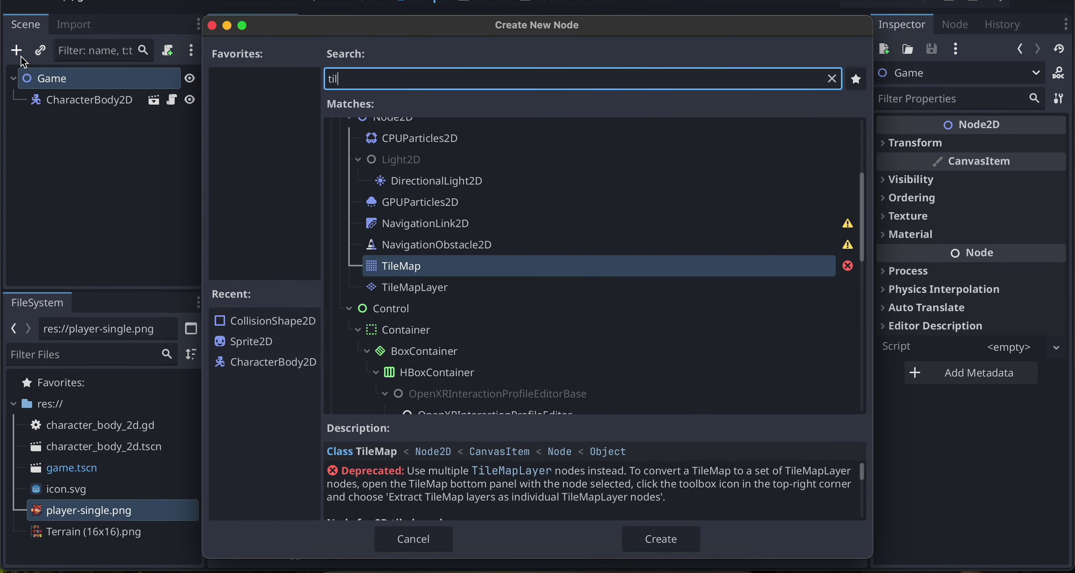
pyautogui.press('Down')
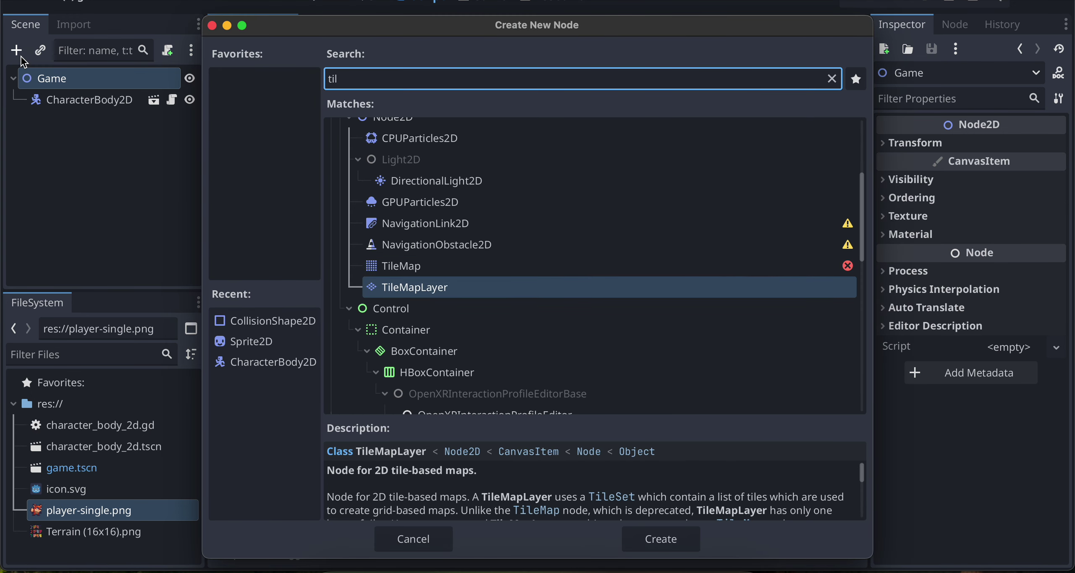
pyautogui.press('Return')
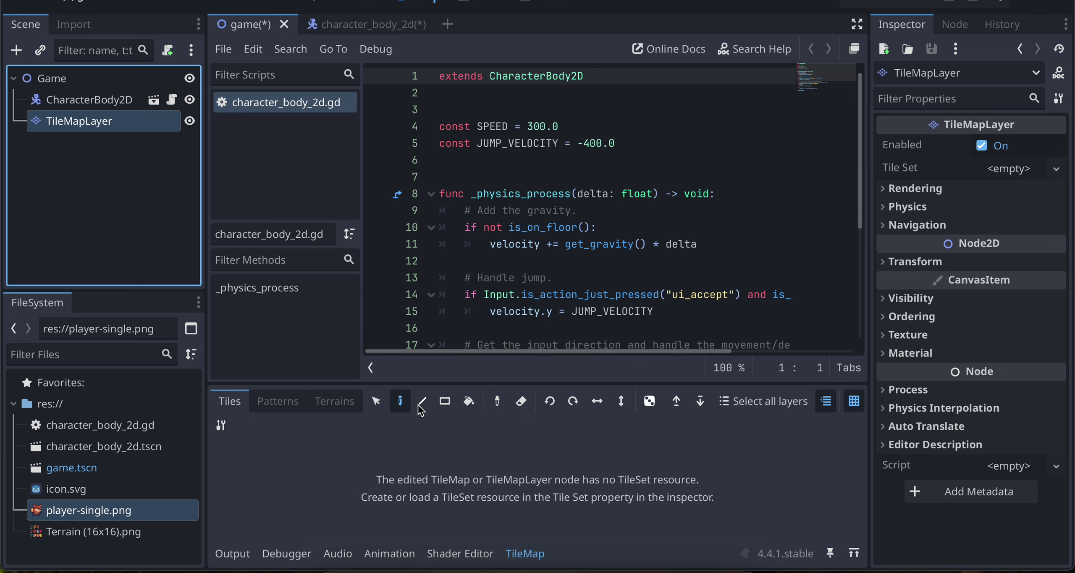
# Step: Create a new TileSet for the TileMapLayer and add Terrain (16x16).png as its atlas source with automatically created tiles
pyautogui.click(1056, 169)
pyautogui.click(1026, 201)
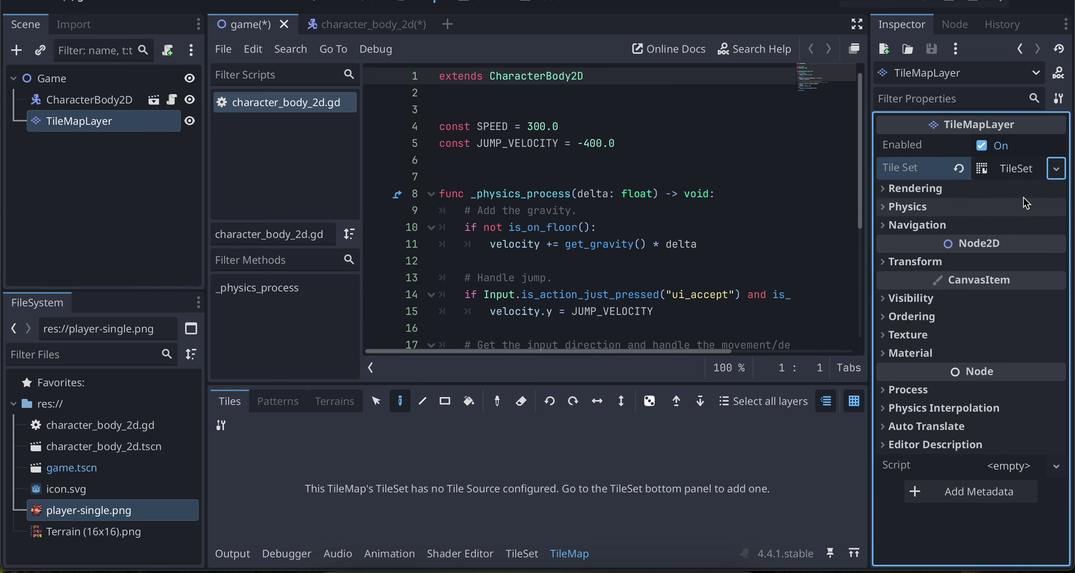
pyautogui.click(1013, 173)
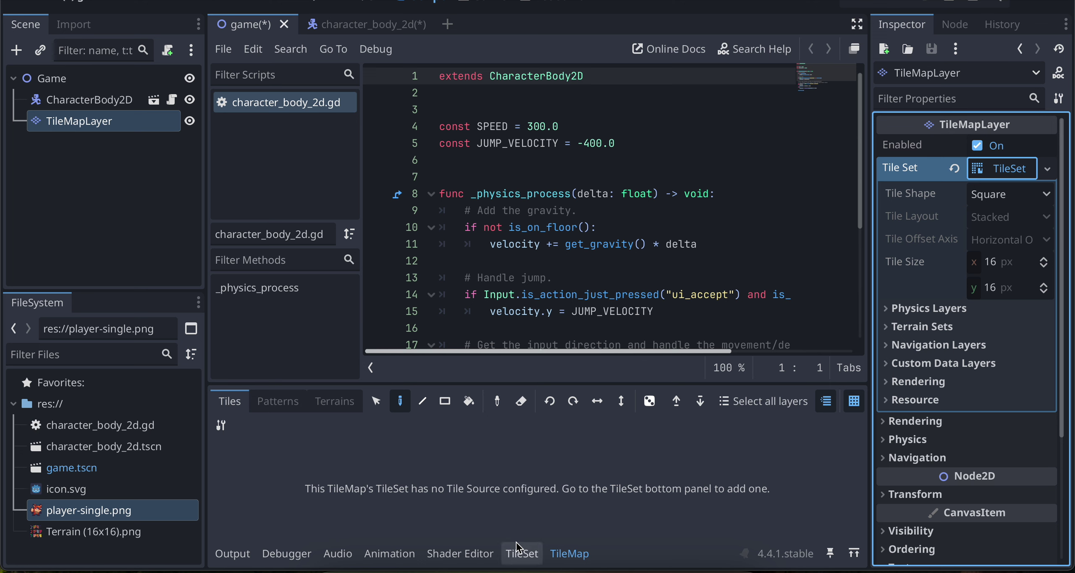
pyautogui.click(520, 554)
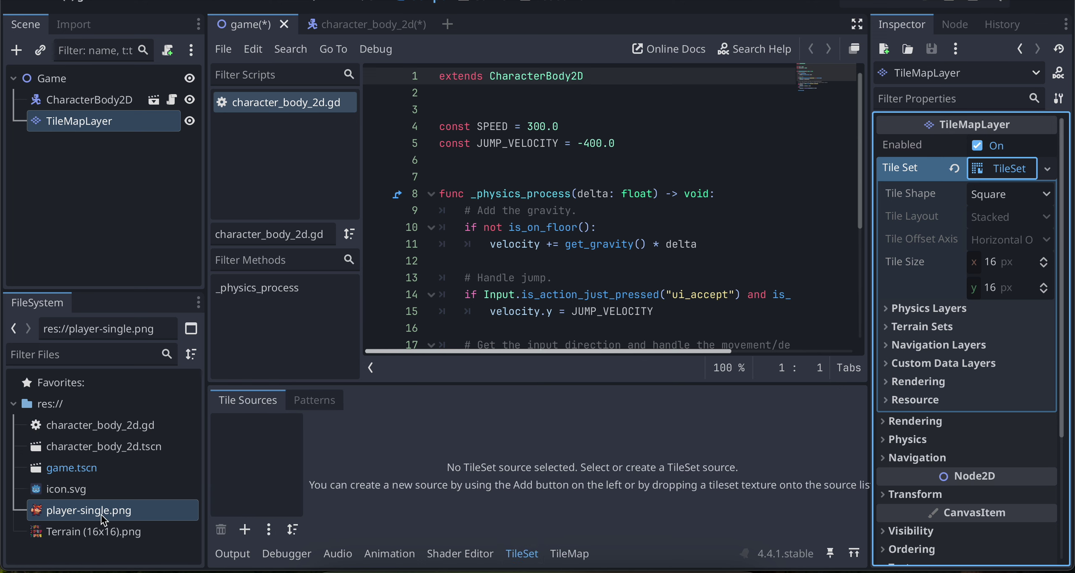
pyautogui.moveTo(70, 537); pyautogui.dragTo(254, 487)
pyautogui.click(620, 320)
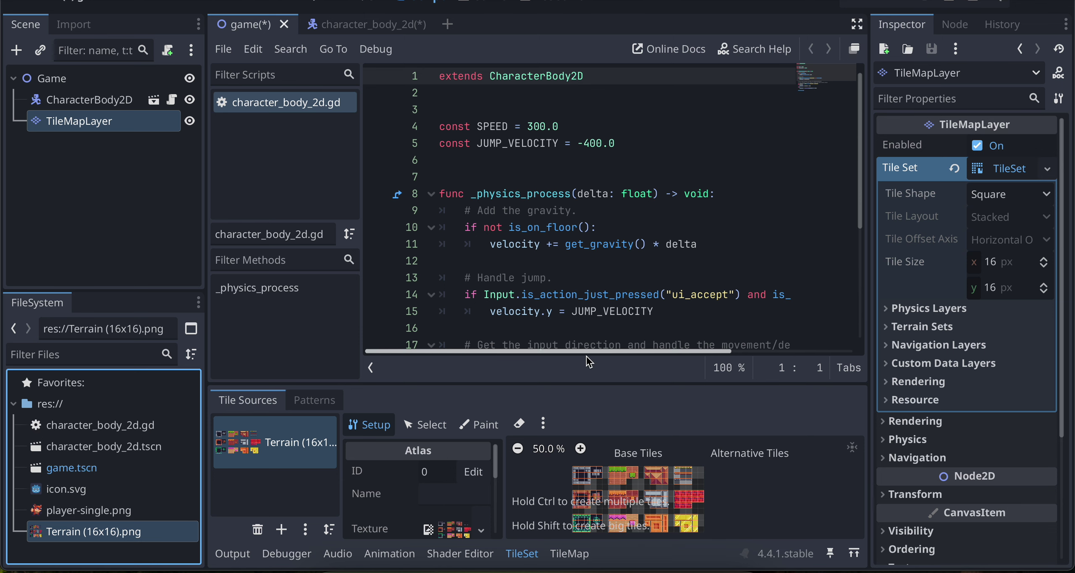
# Step: In the 2D view, move the CharacterBody2D instance away from the origin into the upper-left part of the viewport frame
pyautogui.click(326, 4)
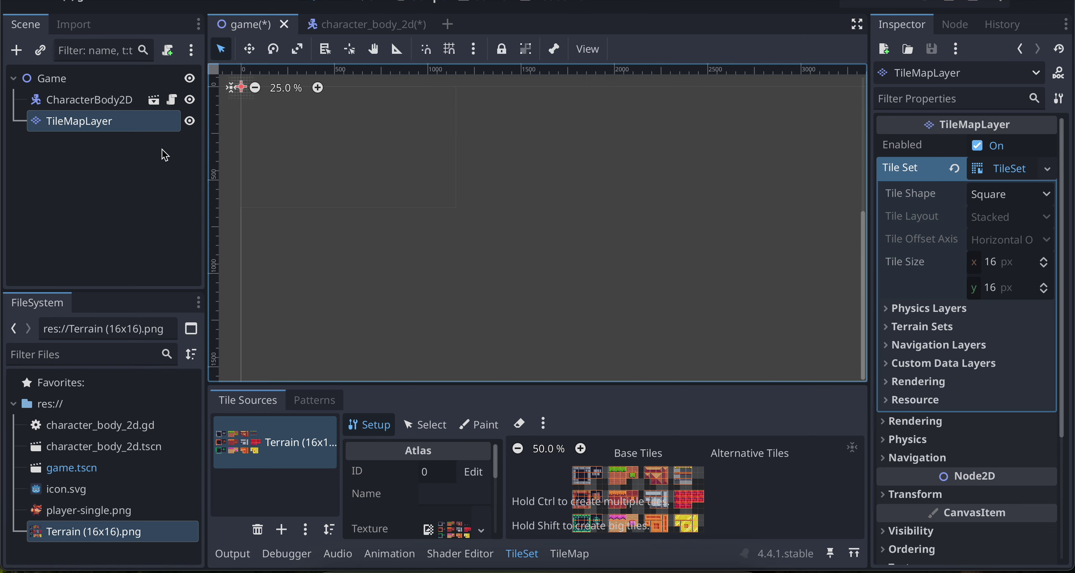
pyautogui.click(51, 78)
pyautogui.click(89, 99)
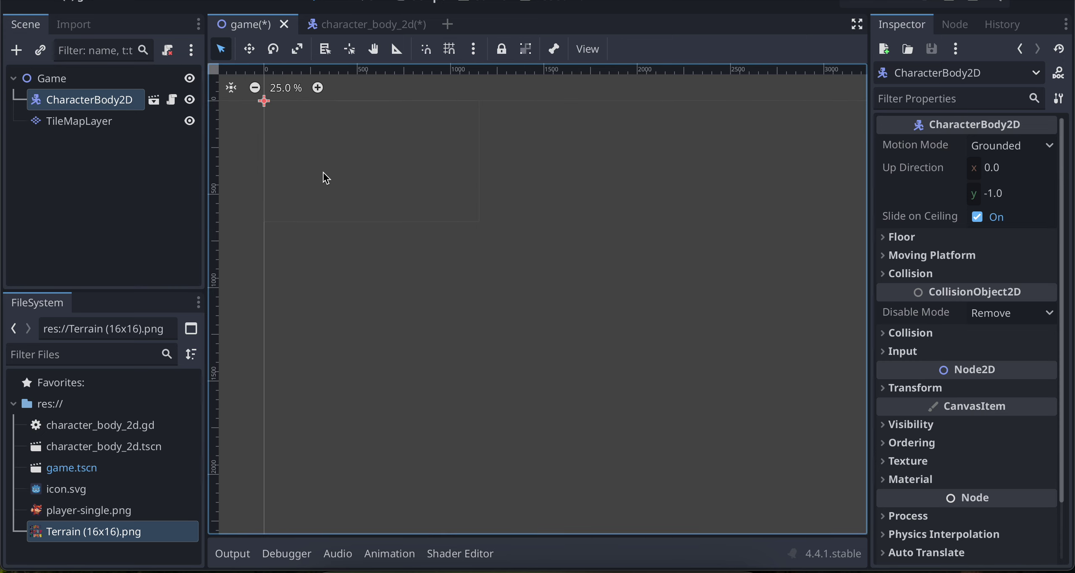
pyautogui.press('w')
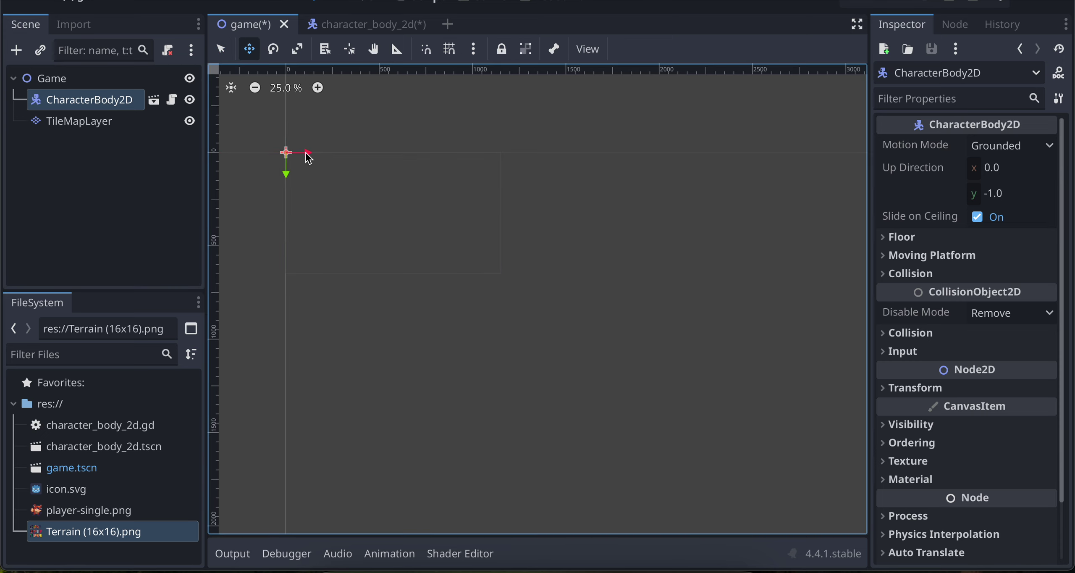
pyautogui.moveTo(308, 157); pyautogui.dragTo(368, 221)
# Step: Add a Camera2D node as a child of the CharacterBody2D in the character scene
pyautogui.click(370, 25)
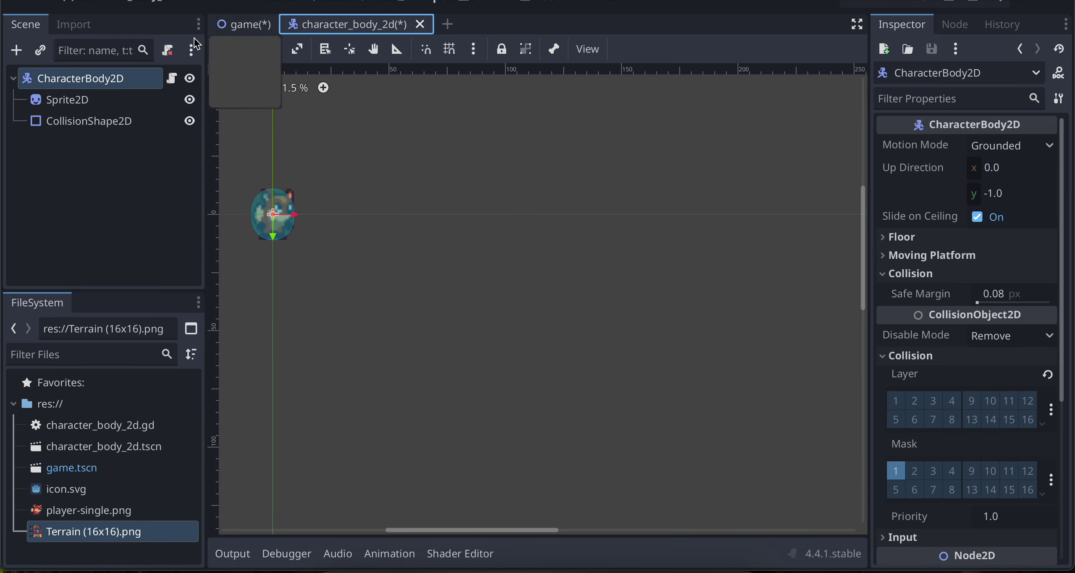
pyautogui.click(15, 51)
pyautogui.write('camera')
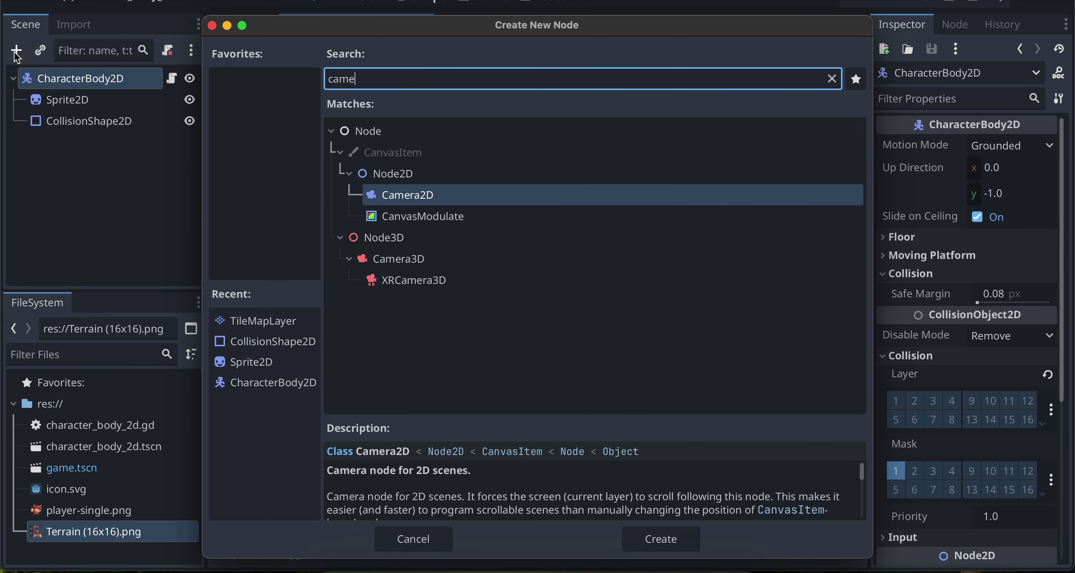
pyautogui.press('Return')
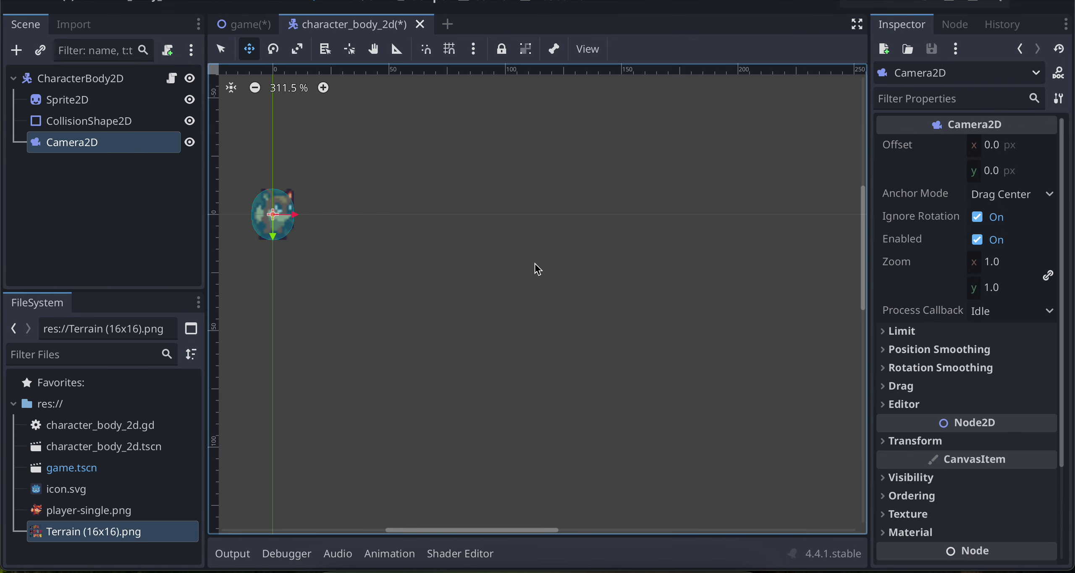
# Step: Set the Camera2D's zoom to 3 on both axes and save the character scene
pyautogui.click(1013, 269)
pyautogui.write('3')
pyautogui.press('Return')
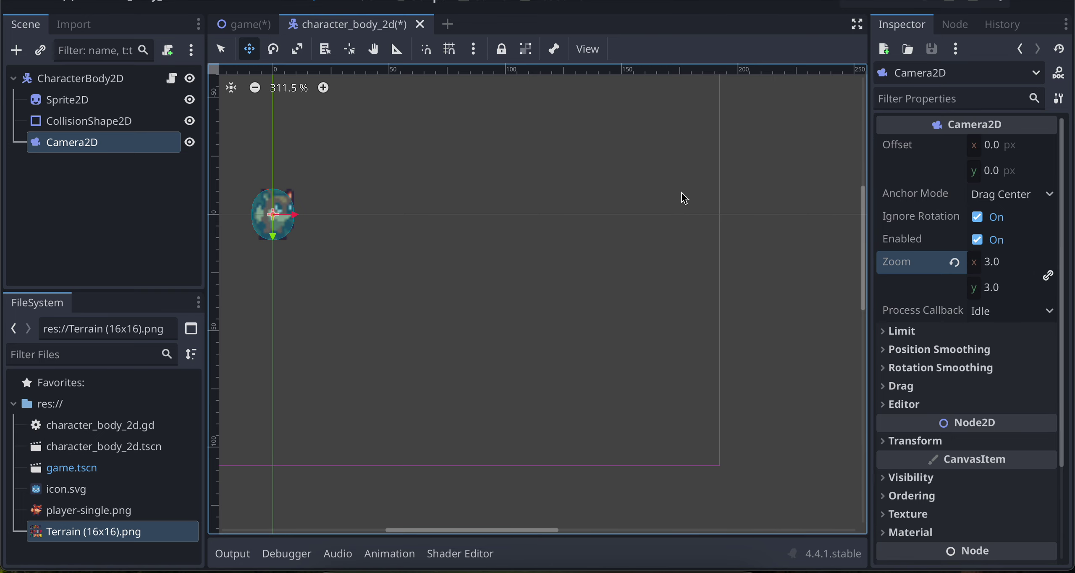
pyautogui.hotkey('ctrl', 's')
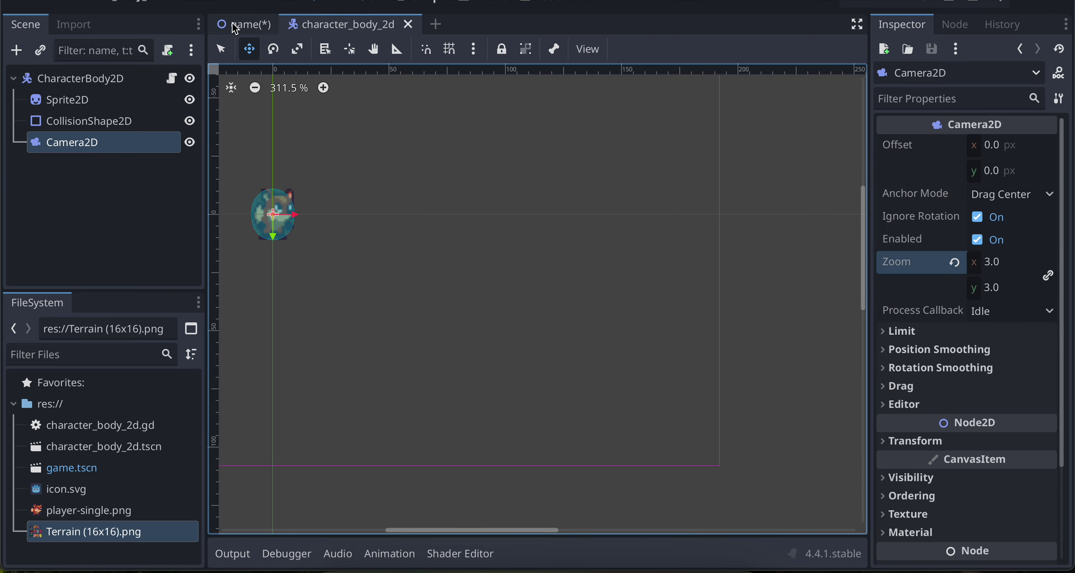
# Step: Add a physics layer to the TileMapLayer's TileSet on collision layer 1, with collision mask 1 disabled
pyautogui.click(242, 25)
pyautogui.click(105, 121)
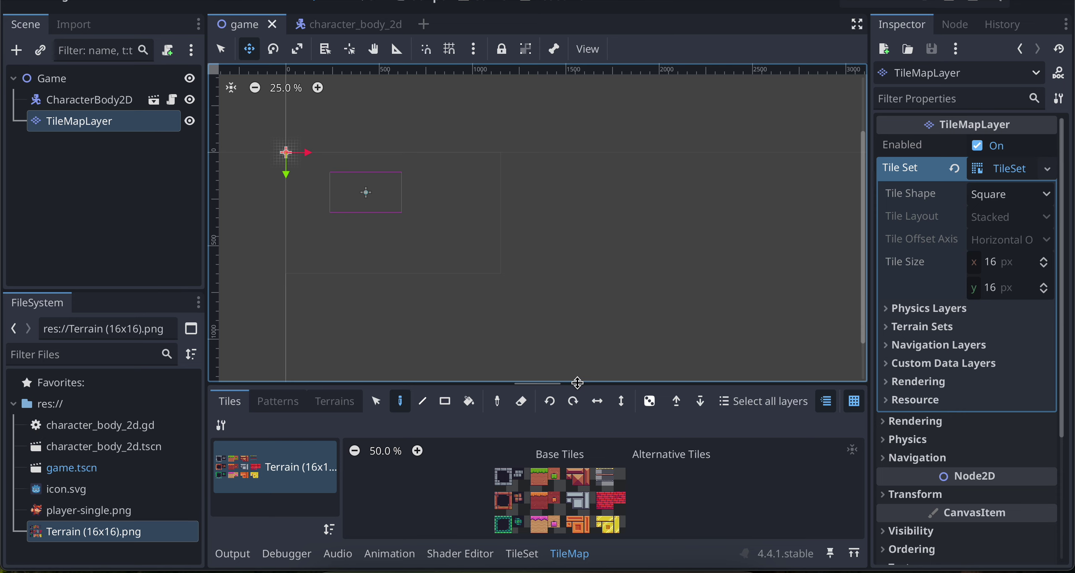
pyautogui.moveTo(576, 383); pyautogui.dragTo(575, 270)
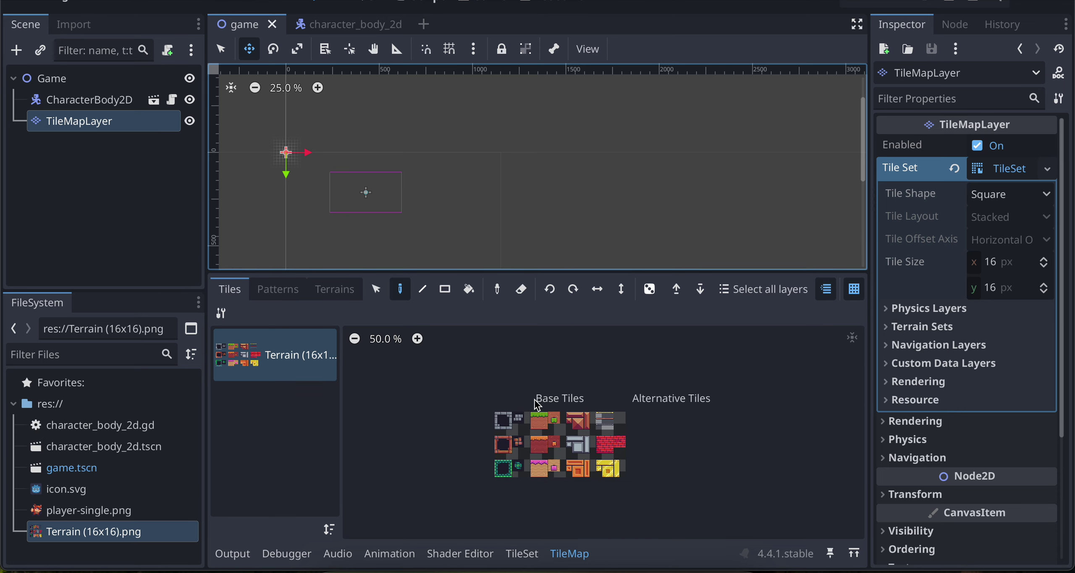
pyautogui.scroll(5, 538, 404)
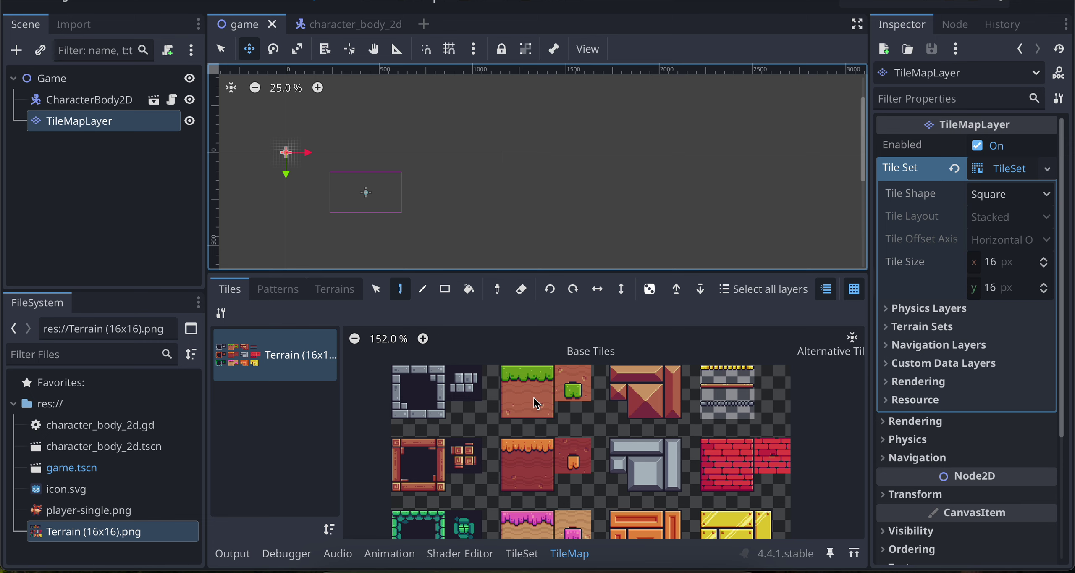
pyautogui.click(928, 309)
pyautogui.click(965, 343)
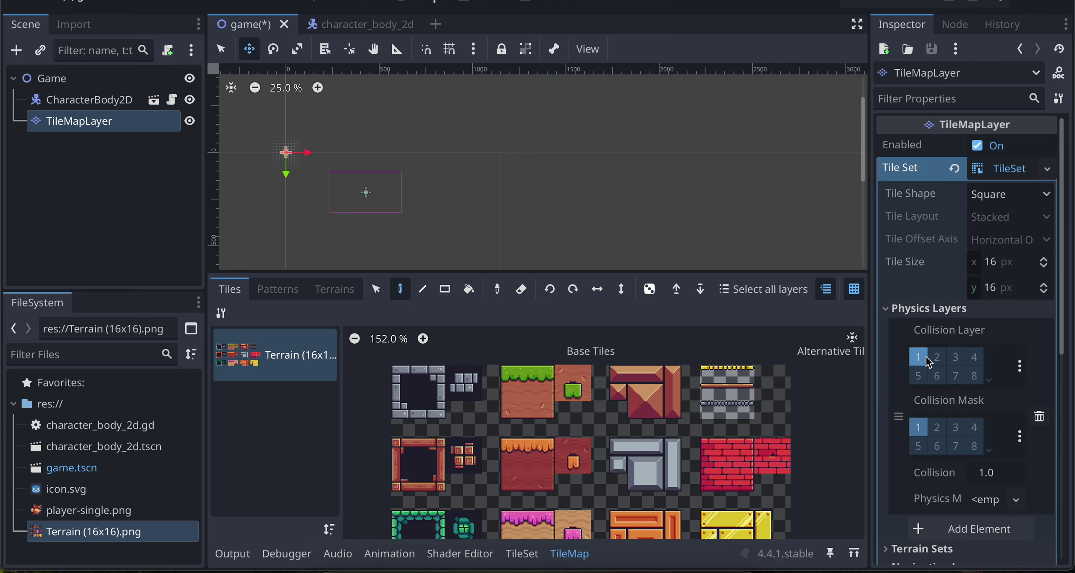
pyautogui.click(922, 432)
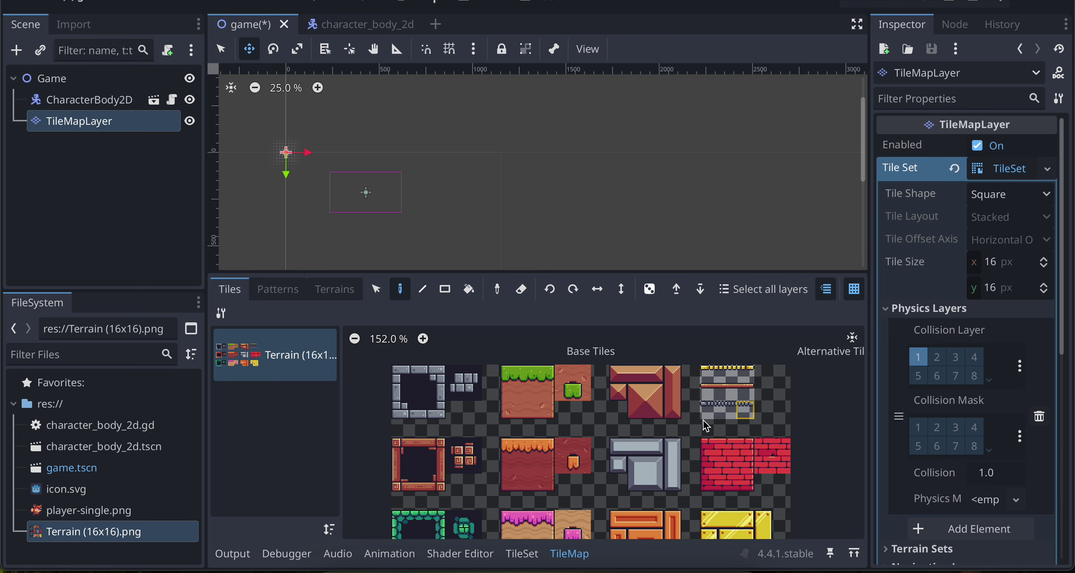
# Step: Paint the default full-square Physics Layer 0 collision shape onto the terrain atlas's top-left green grass tile, and save the game scene
pyautogui.scroll(-2, 657, 416)
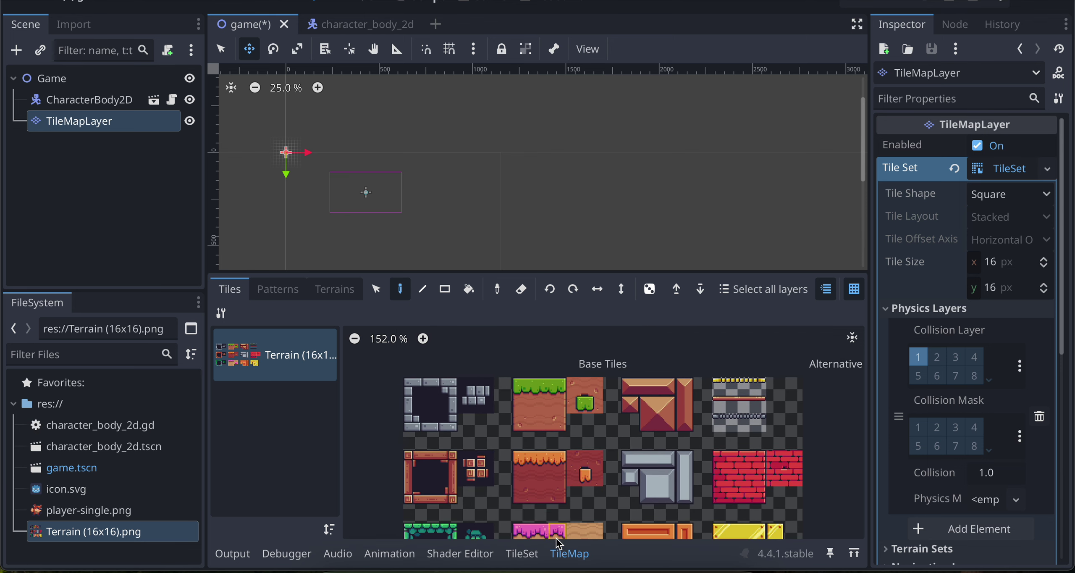
pyautogui.click(523, 554)
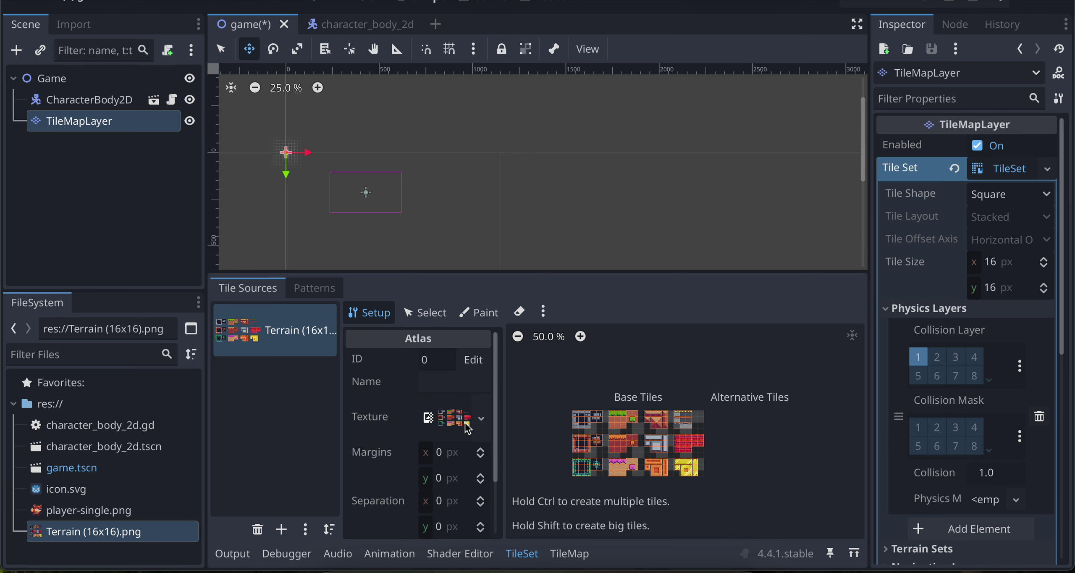
pyautogui.scroll(5, 647, 446)
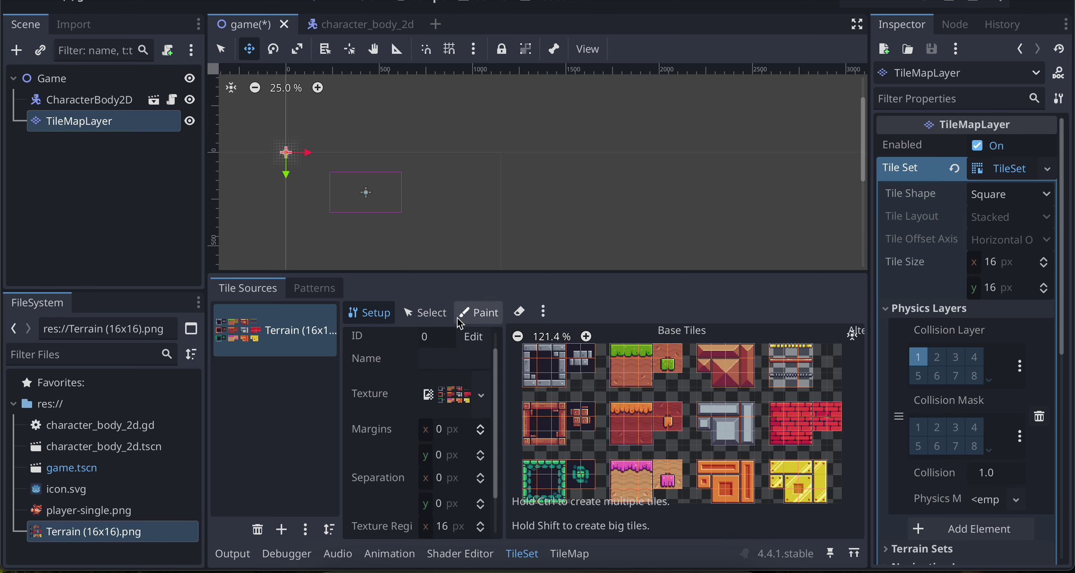
pyautogui.click(433, 319)
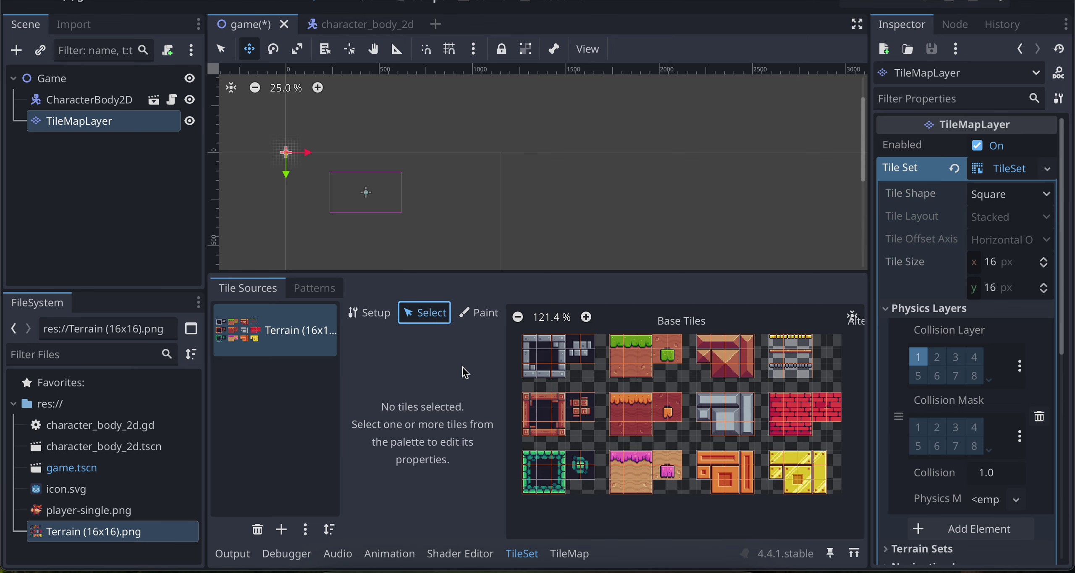
pyautogui.click(481, 314)
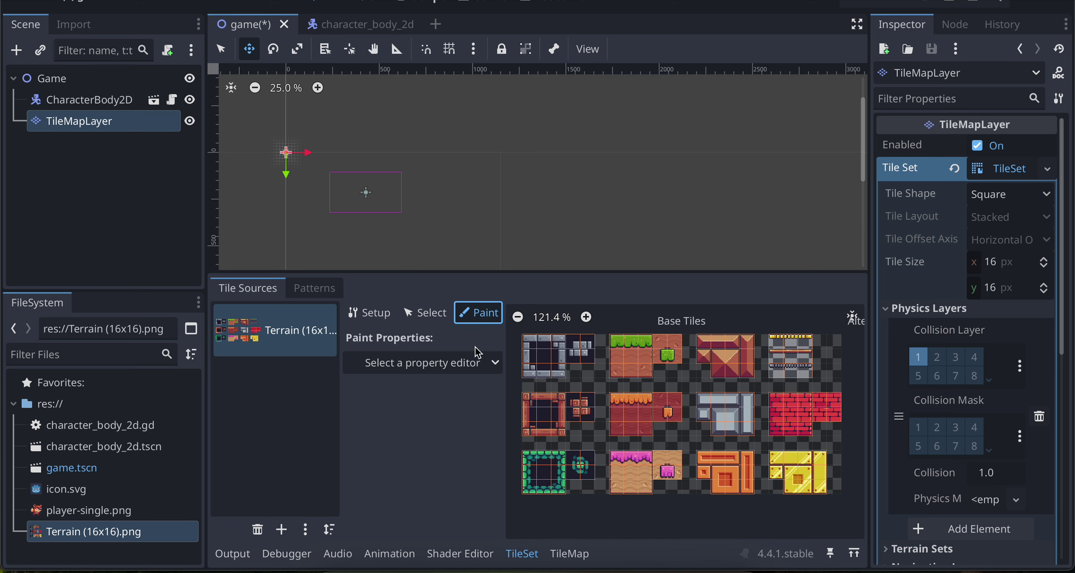
pyautogui.click(474, 361)
pyautogui.click(409, 493)
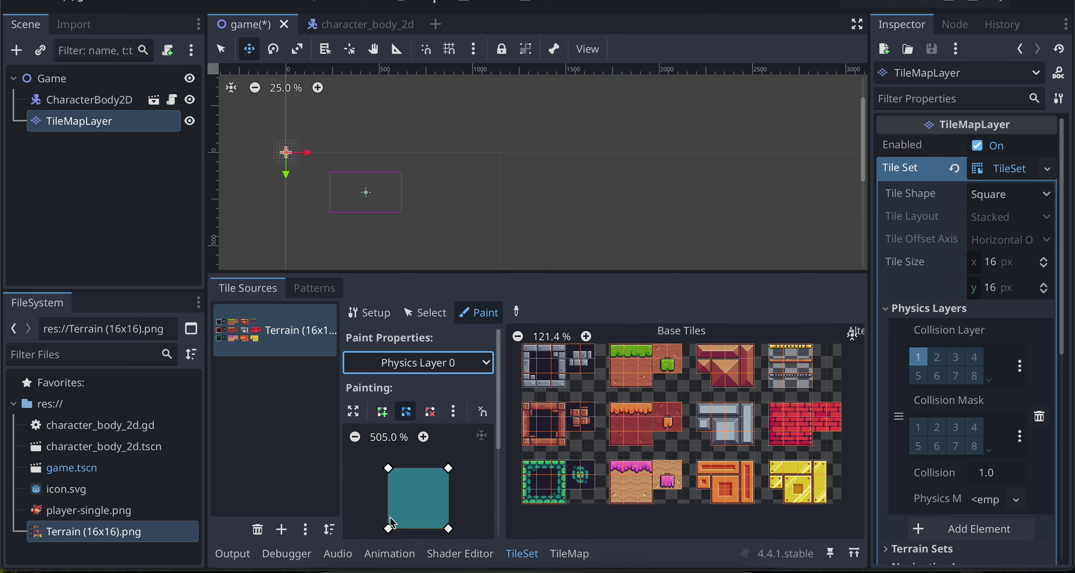
pyautogui.click(619, 355)
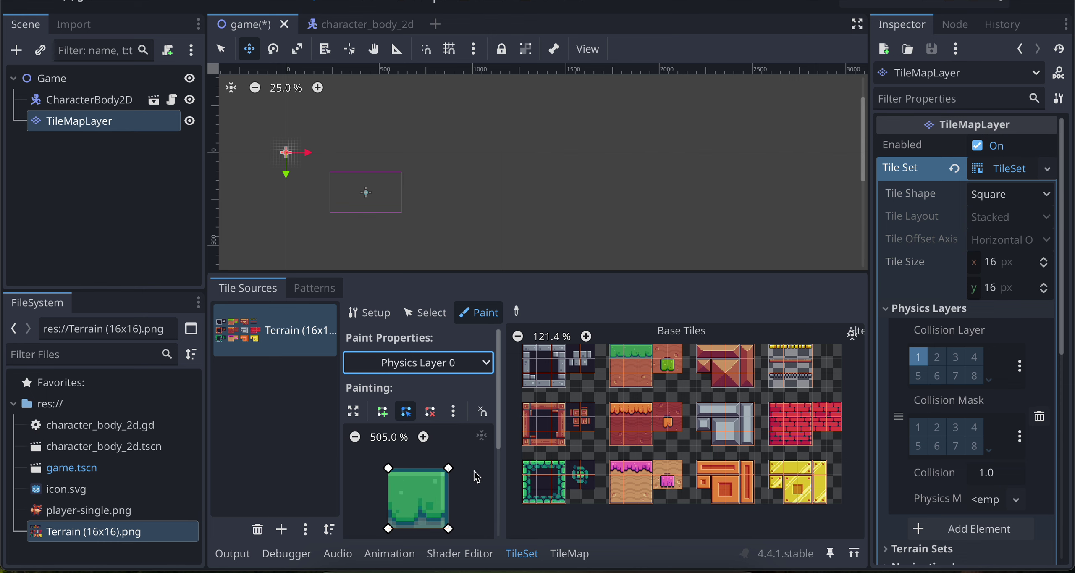
pyautogui.click(570, 554)
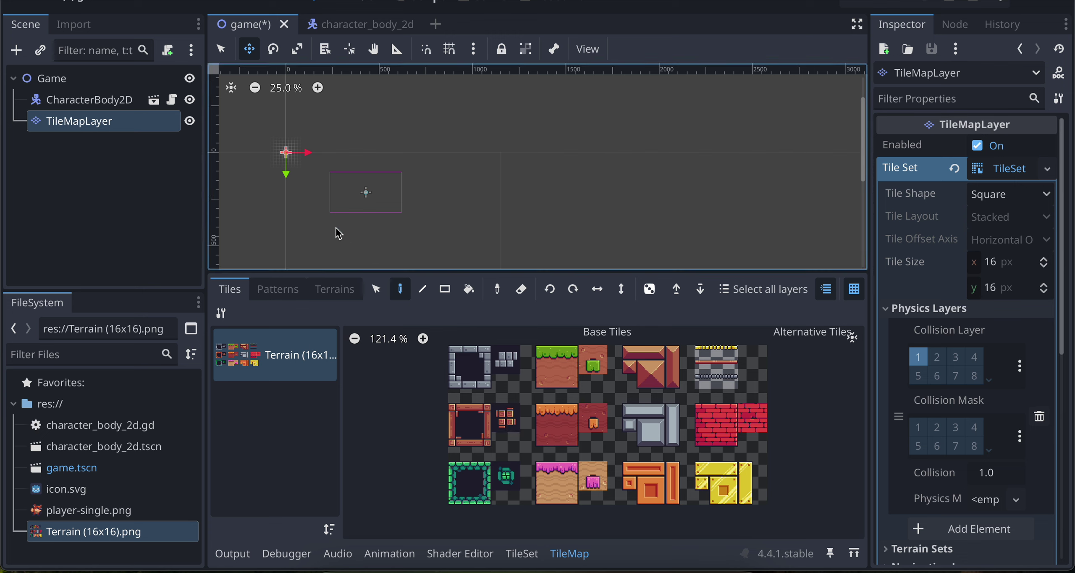
pyautogui.hotkey('ctrl', 's')
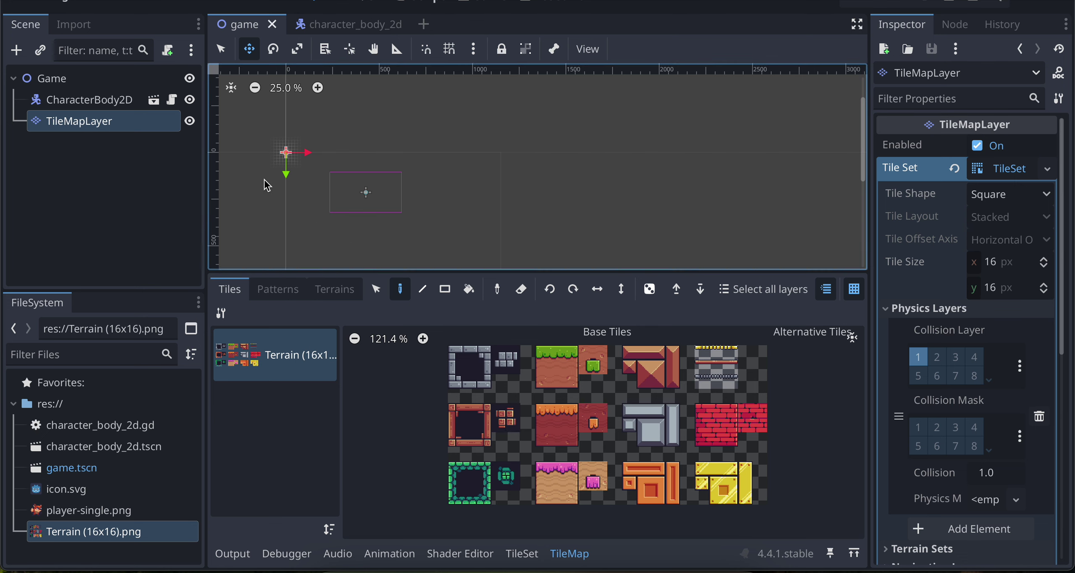
pyautogui.scroll(-2, 344, 199)
pyautogui.moveTo(378, 216); pyautogui.dragTo(377, 214)
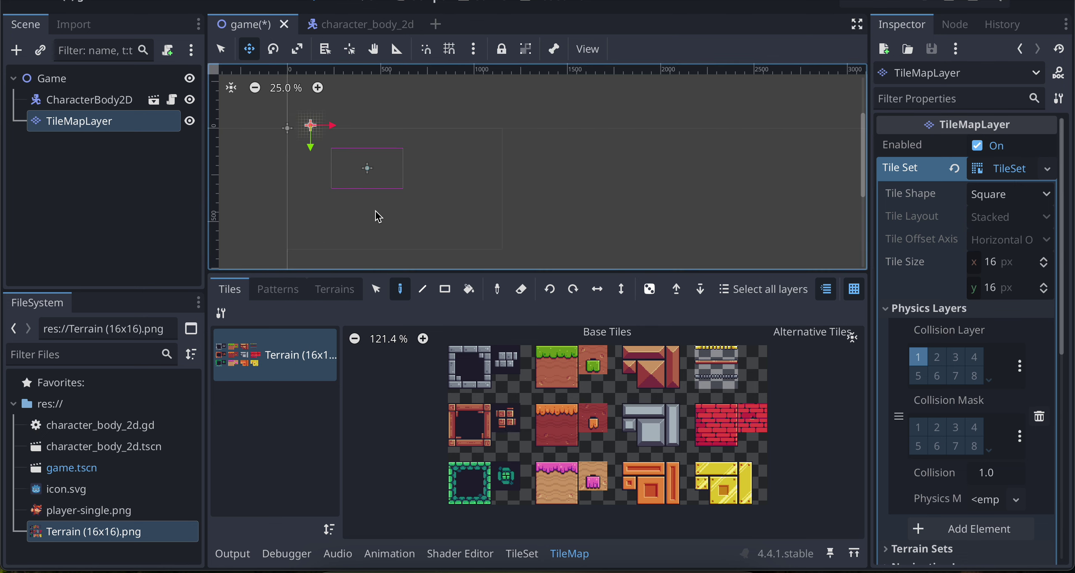
pyautogui.hotkey('ctrl', 'z')
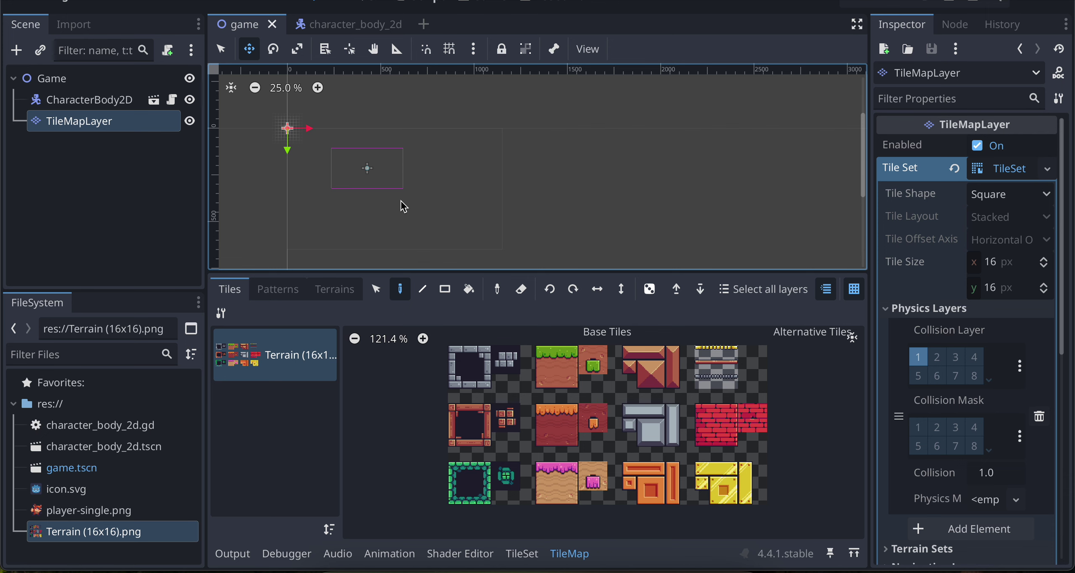
pyautogui.press('super')
pyautogui.write('vsc')
pyautogui.press('Return')
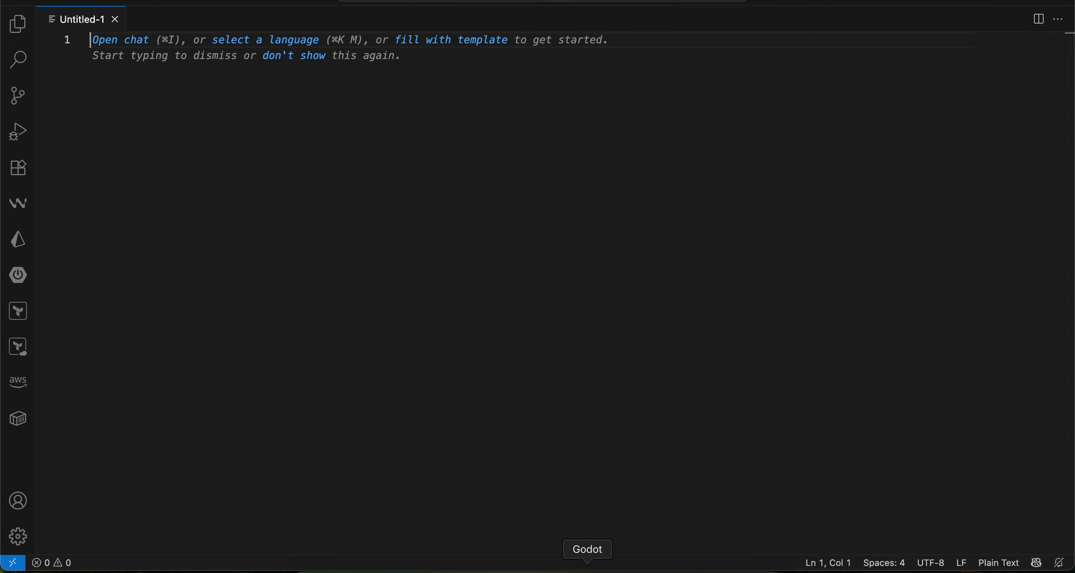
pyautogui.click(588, 570)
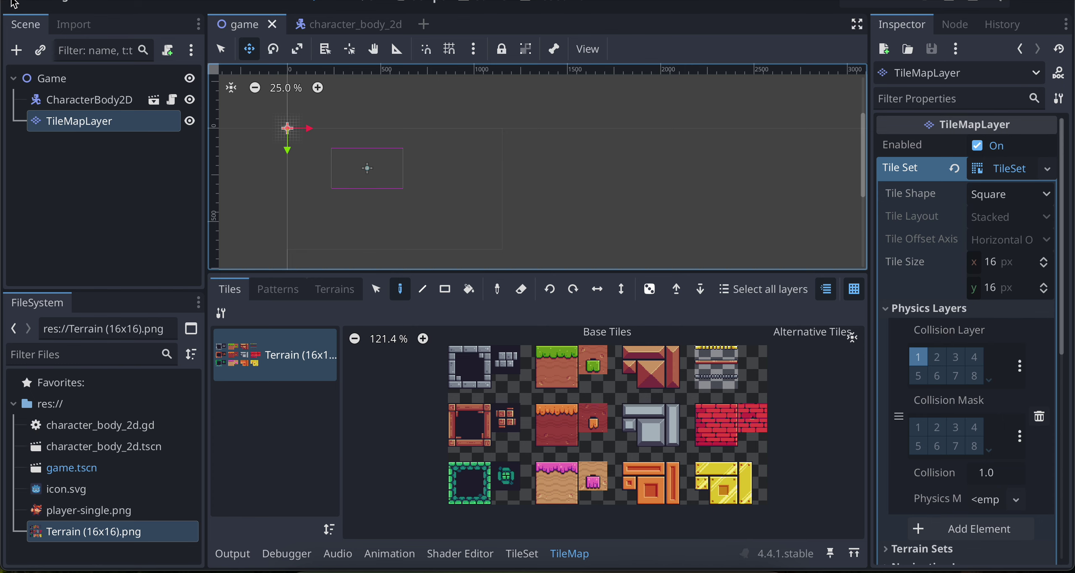
pyautogui.click(95, 100)
pyautogui.click(92, 121)
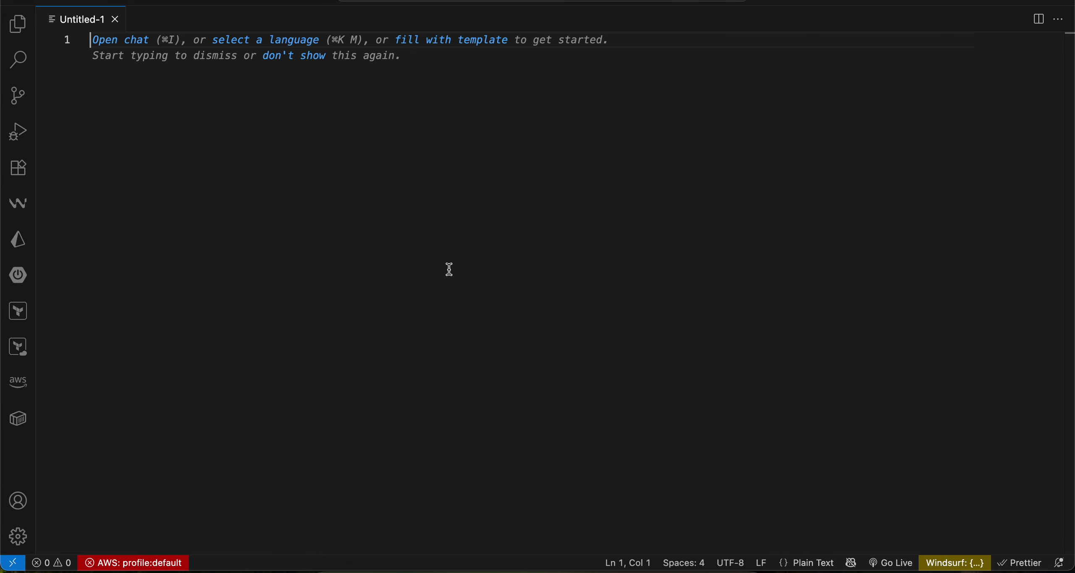
# Step: Relaunch Godot and reopen the deletemetwo project for editing
pyautogui.press('super+space')
pyautogui.write('g')
pyautogui.press('Return')
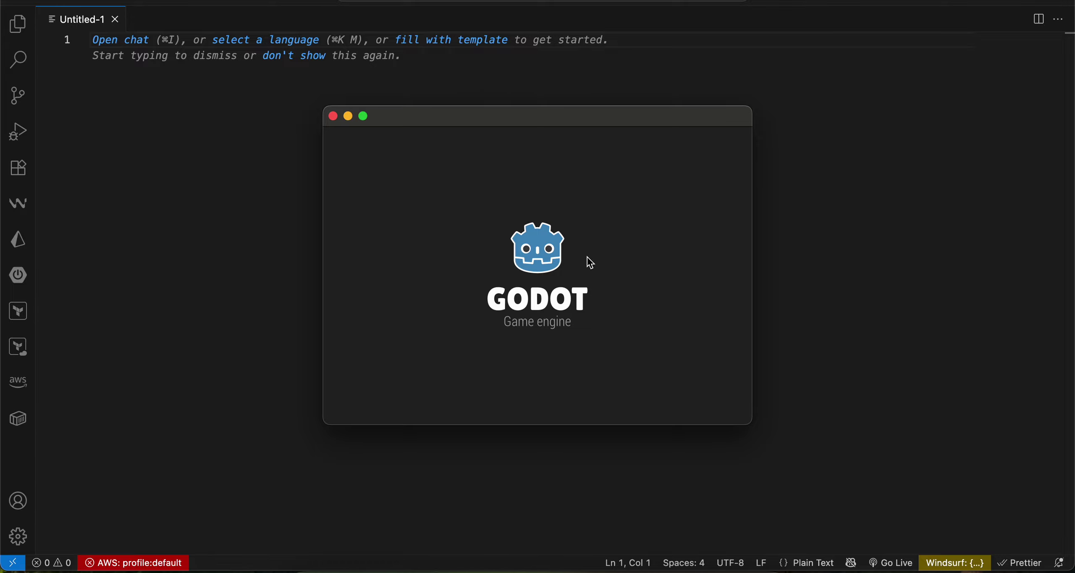
pyautogui.click(251, 88)
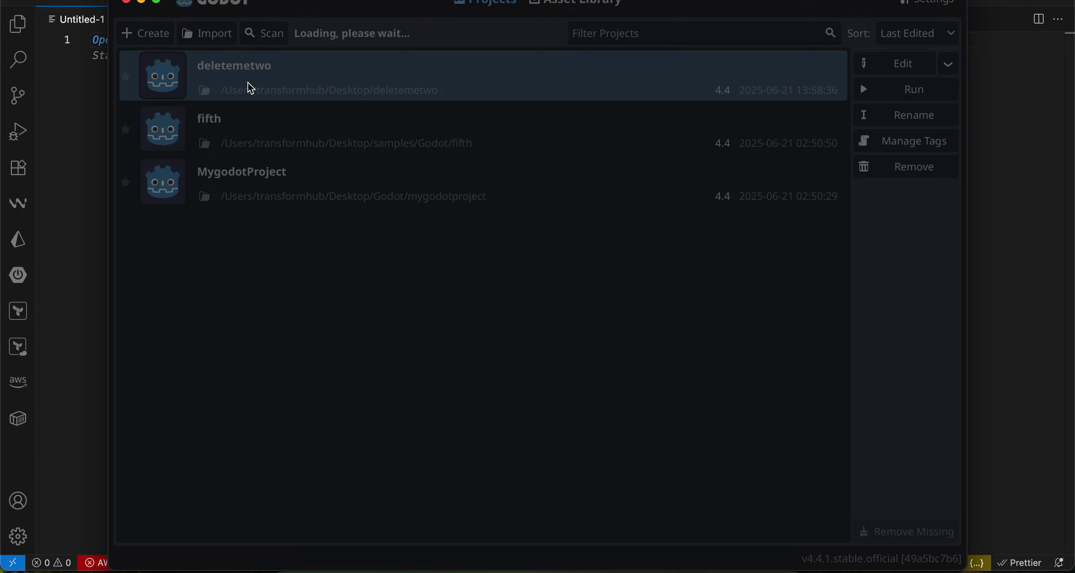
pyautogui.doubleClick(251, 88)
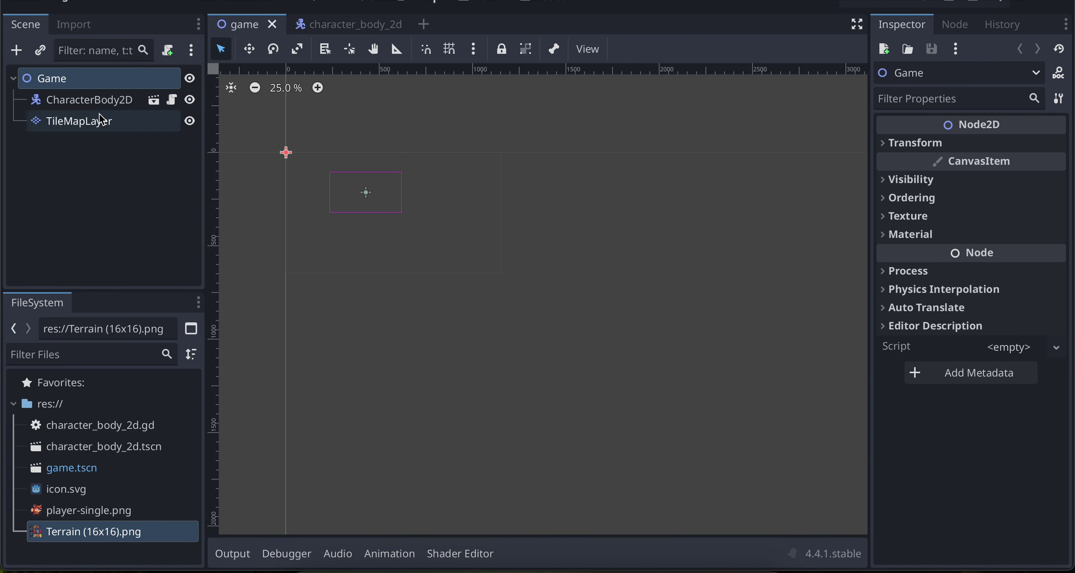
# Step: Check which terrain atlas tiles of the TileMapLayer's TileSet have a collision shape painted for Physics Layer 0
pyautogui.click(101, 120)
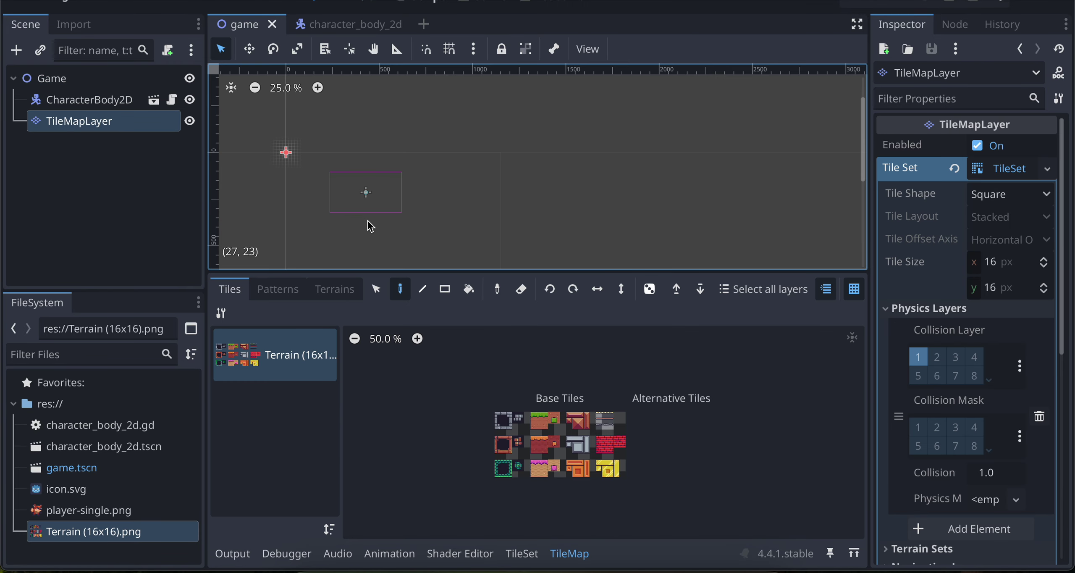
pyautogui.scroll(-2, 367, 221)
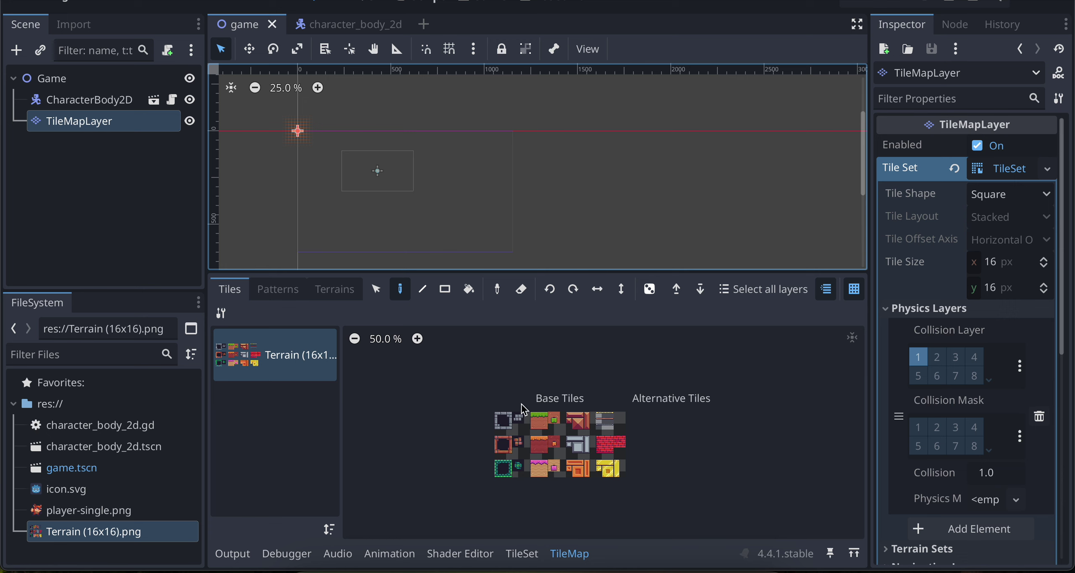
pyautogui.click(522, 553)
pyautogui.click(464, 312)
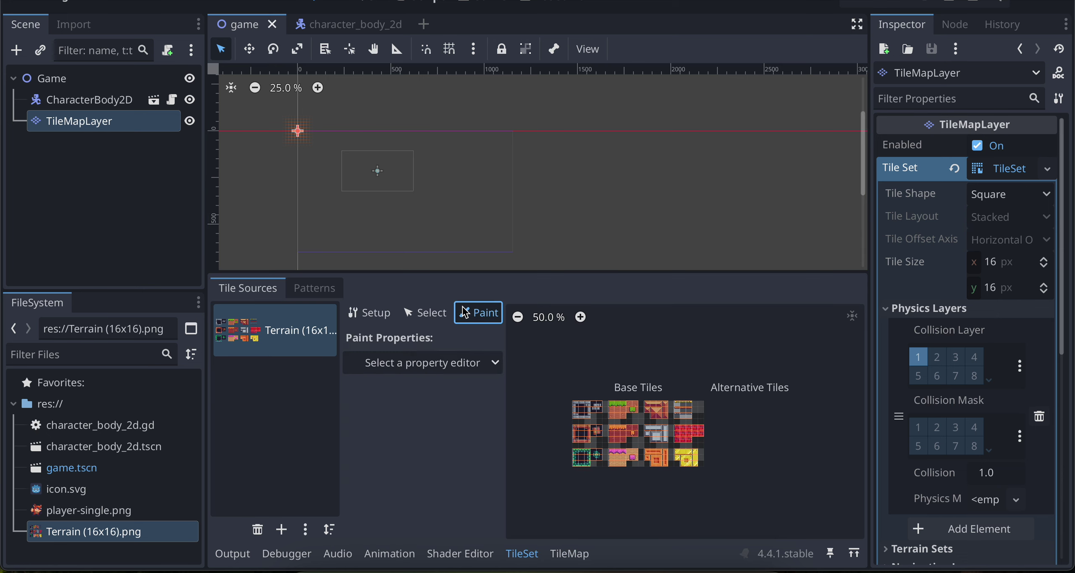
pyautogui.click(443, 362)
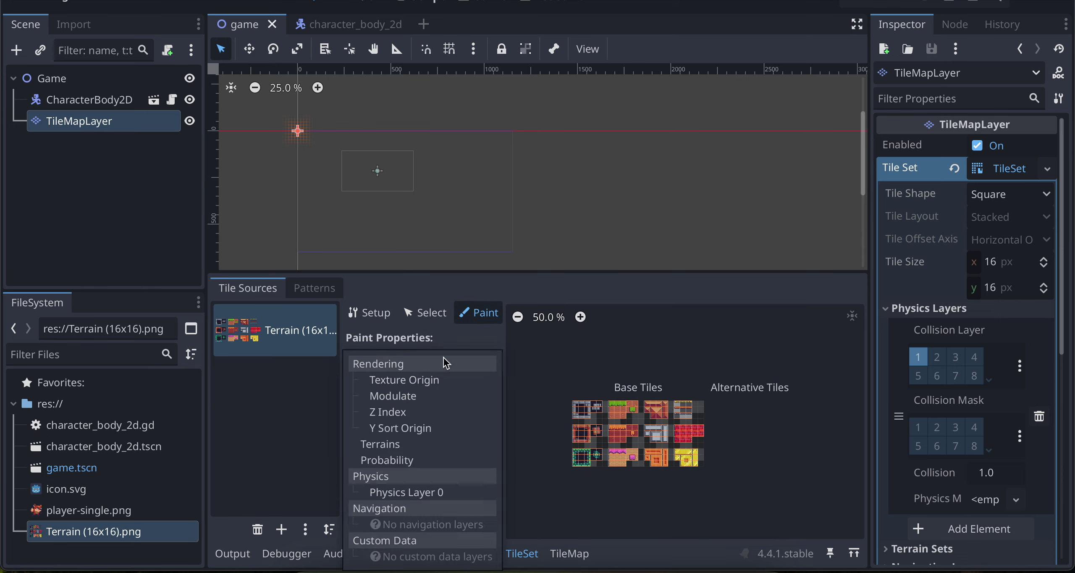
pyautogui.click(414, 493)
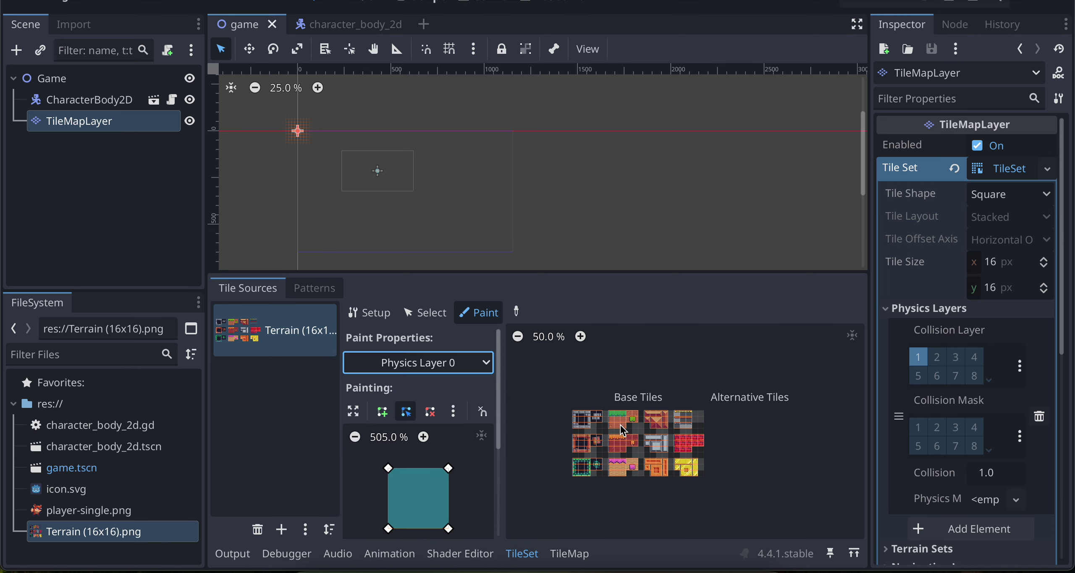
pyautogui.scroll(10, 613, 407)
pyautogui.hscroll(5, 612, 407)
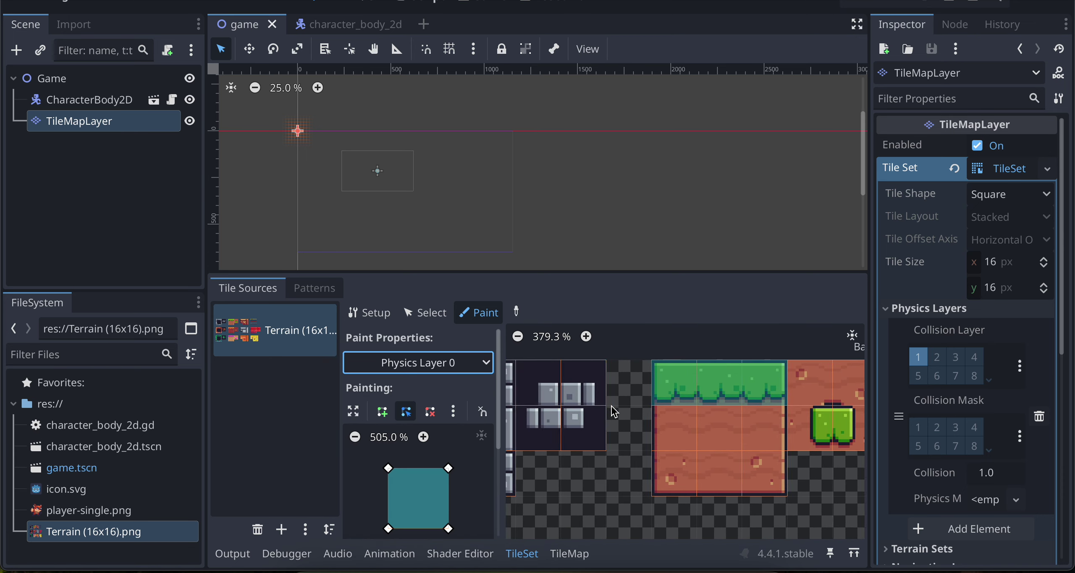
# Step: Paint a horizontal nine-tile platform with the top-left green grass tile beneath the camera frame, plus a higher seven-tile row
pyautogui.click(588, 553)
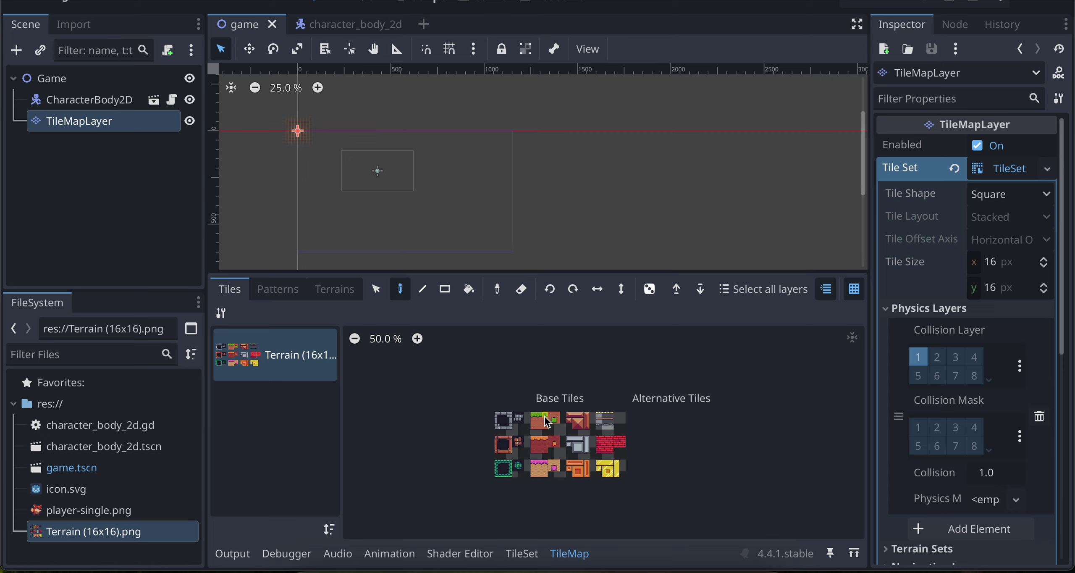
pyautogui.scroll(12, 543, 416)
pyautogui.hscroll(8, 567, 417)
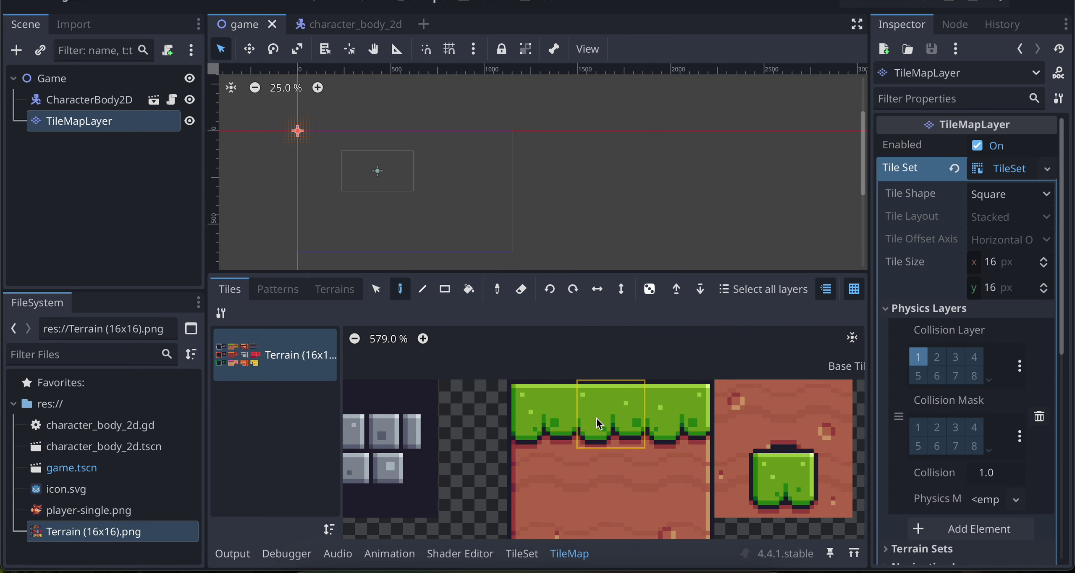
pyautogui.click(542, 414)
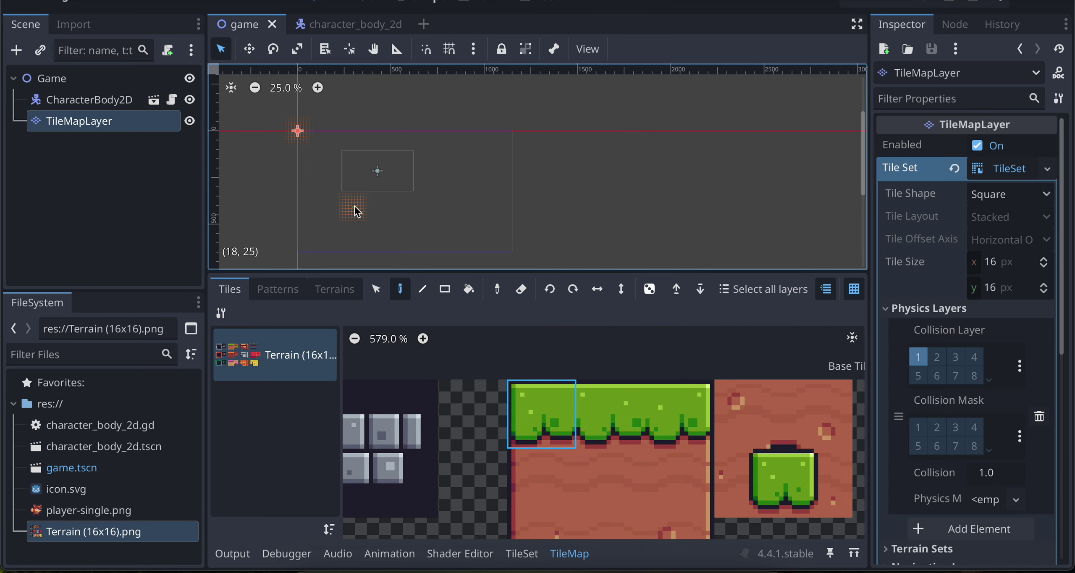
pyautogui.scroll(3, 356, 210)
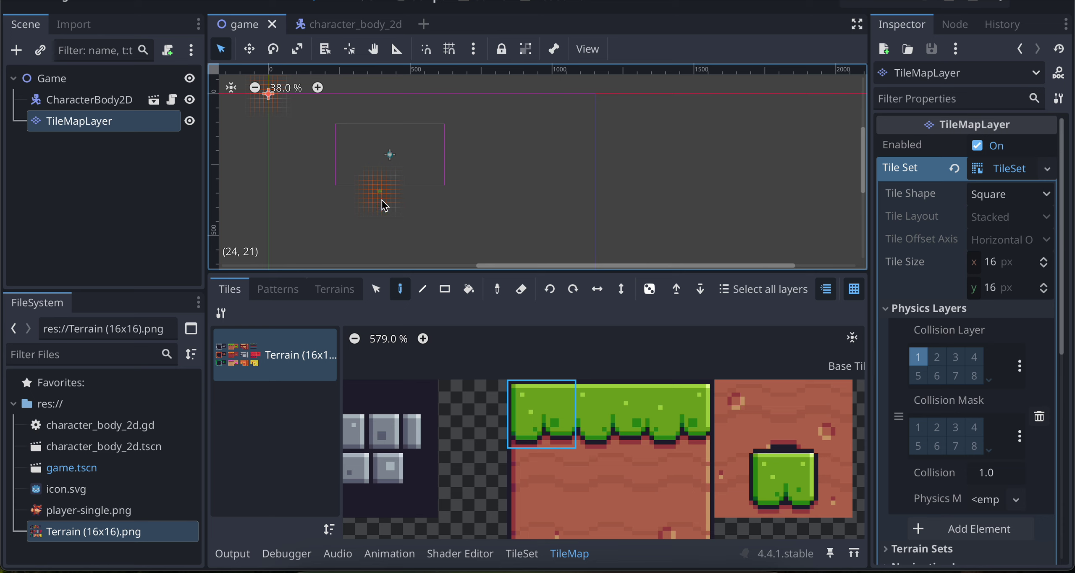
pyautogui.moveTo(371, 205); pyautogui.dragTo(427, 193)
pyautogui.scroll(6, 402, 201)
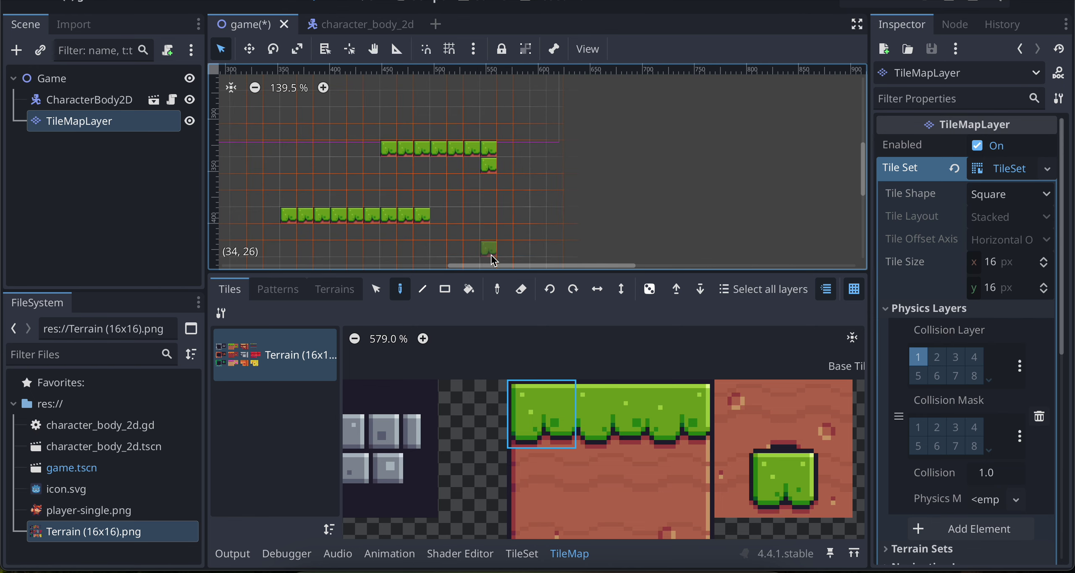
# Step: Erase the higher row and its stray tile, and paint a four-tile grass platform two rows above the nine-tile one
pyautogui.rightClick(490, 167)
pyautogui.moveTo(386, 151); pyautogui.dragTo(479, 147, button='right')
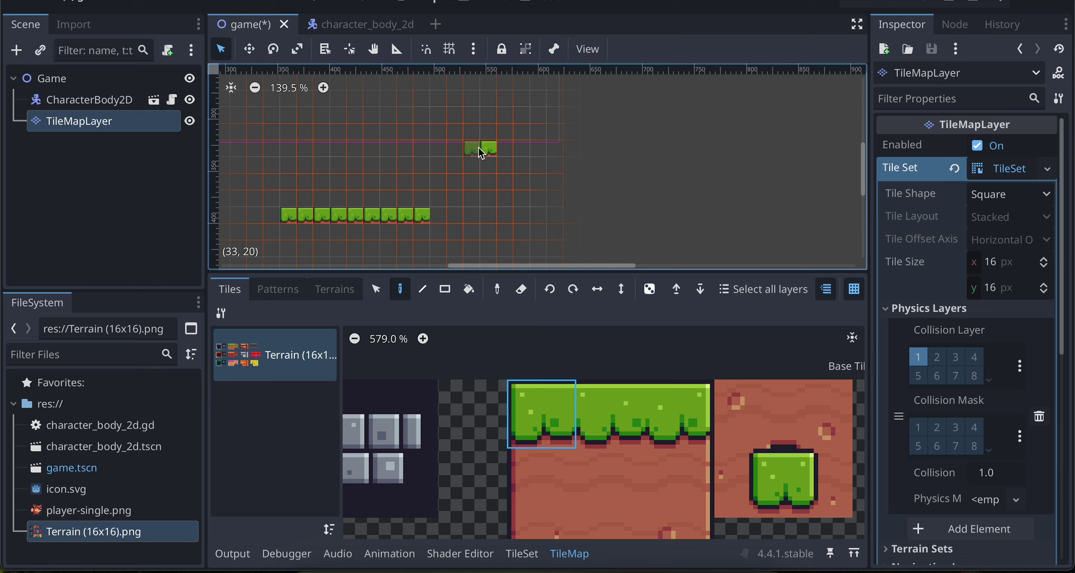
pyautogui.rightClick(492, 154)
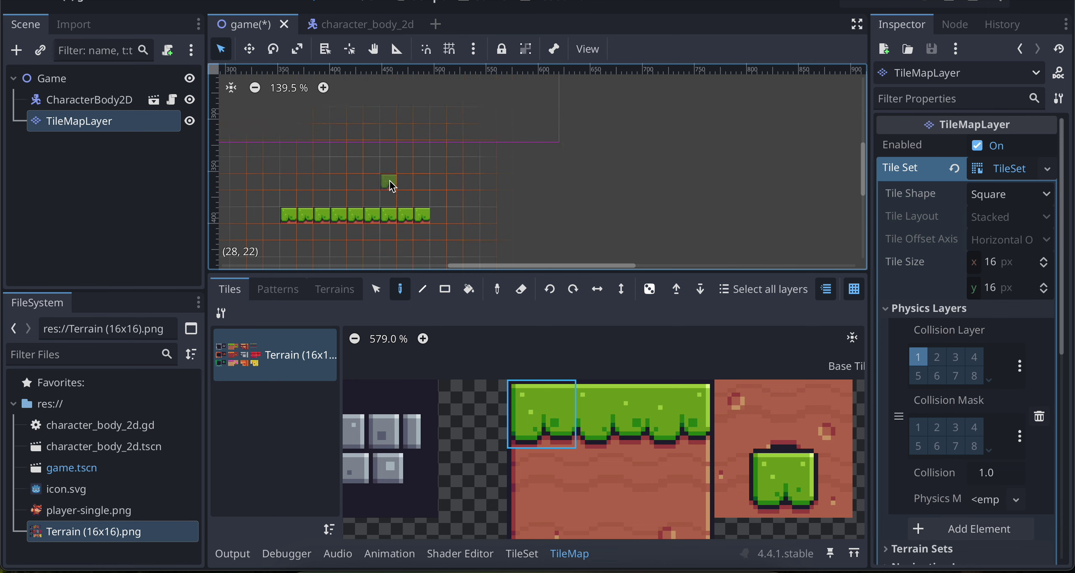
pyautogui.moveTo(391, 182); pyautogui.dragTo(437, 180)
# Step: Run the game, walk the fox right toward the upper platform, and close the game window
pyautogui.click(850, 6)
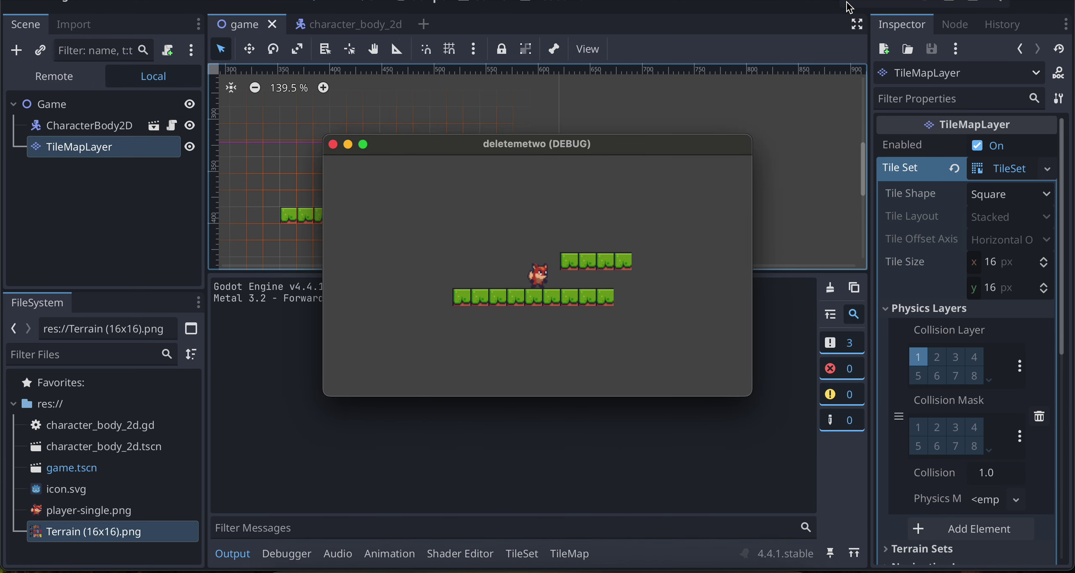
pyautogui.press('Right')
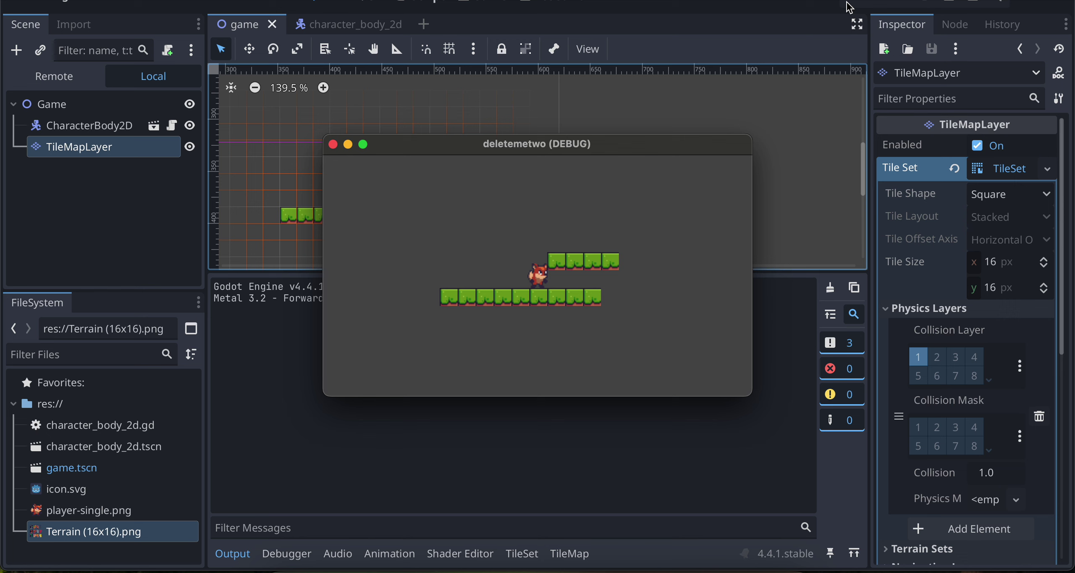
pyautogui.click(333, 144)
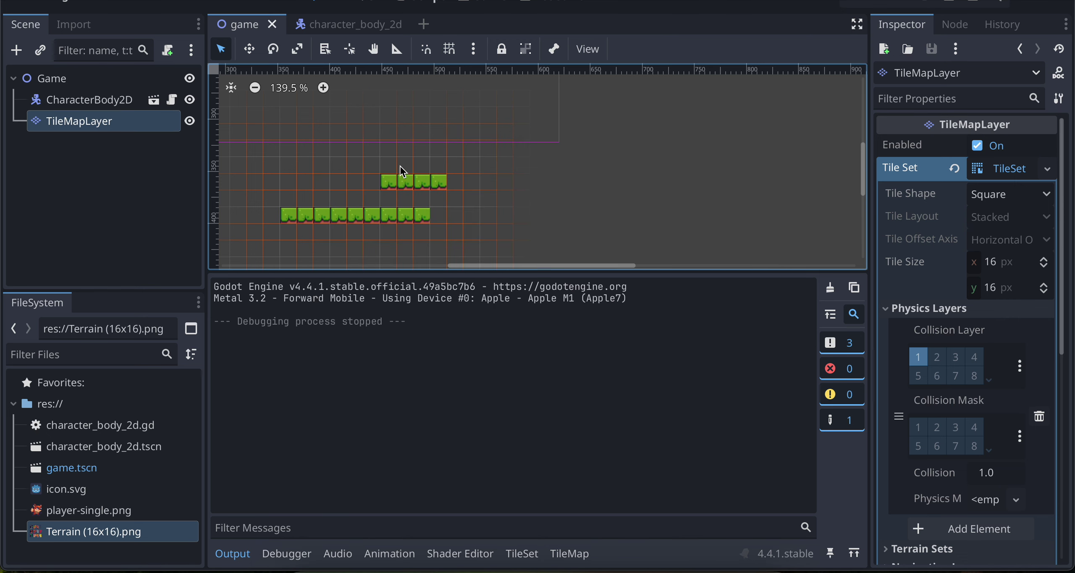
# Step: Replace the upper platform with four grass tiles one row higher, ending flush with the lower platform's right end, and save the scene
pyautogui.rightClick(387, 185)
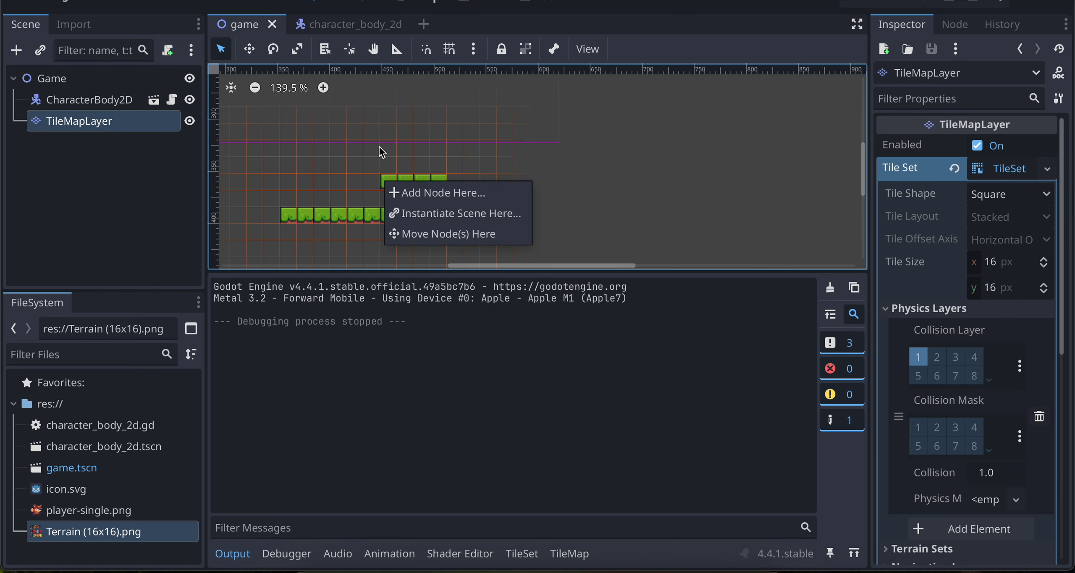
pyautogui.click(129, 124)
pyautogui.click(569, 553)
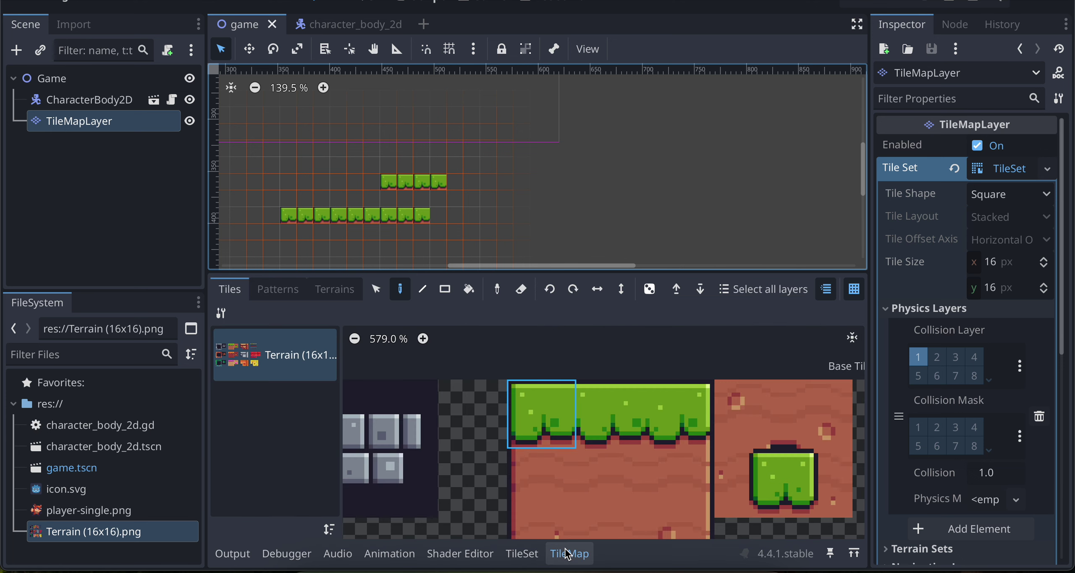
pyautogui.moveTo(387, 178); pyautogui.dragTo(435, 182, button='right')
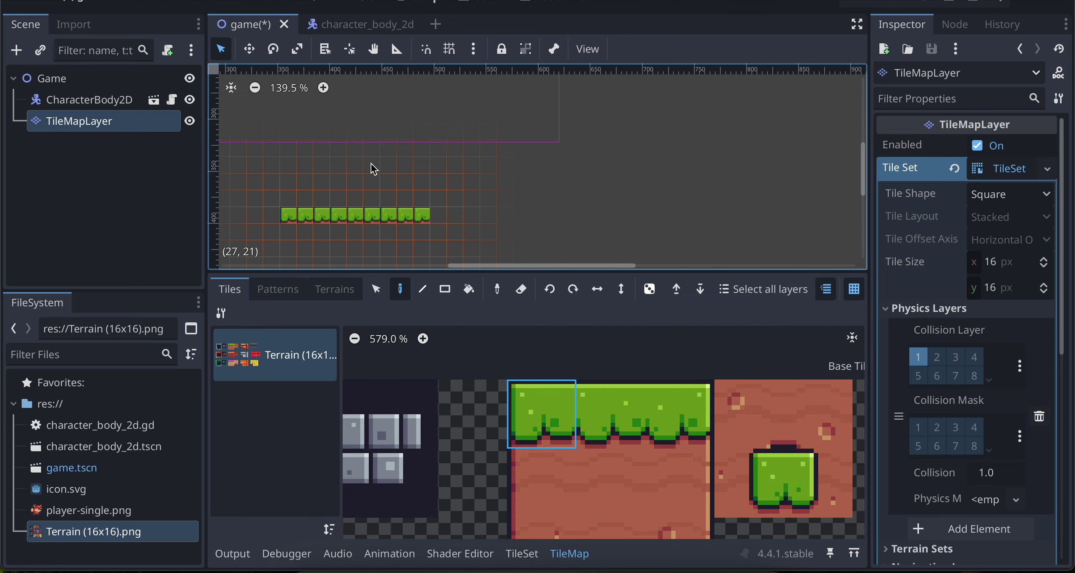
pyautogui.moveTo(401, 172); pyautogui.dragTo(423, 168)
pyautogui.hotkey('ctrl', 's')
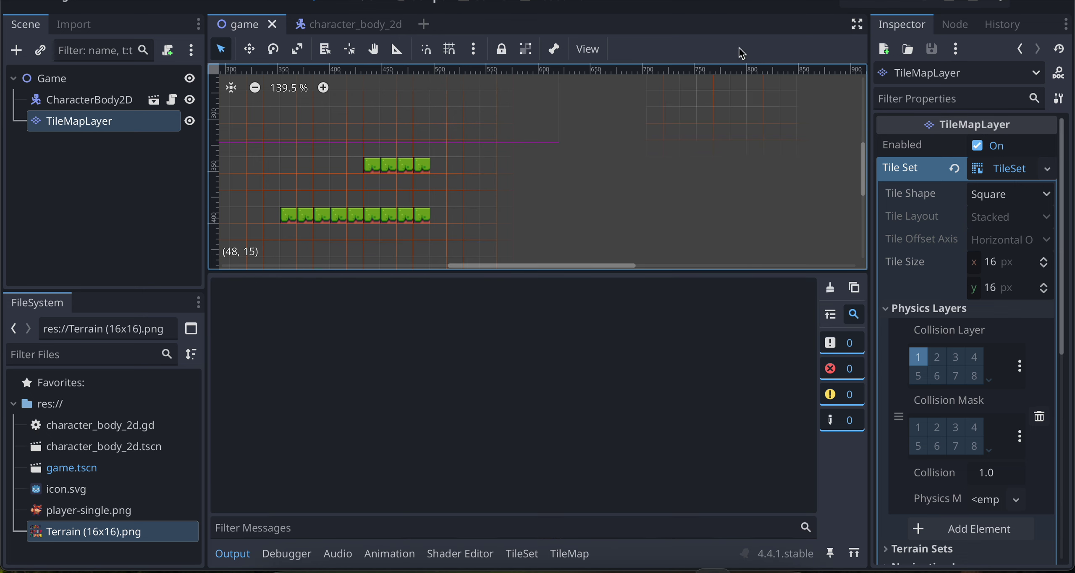
# Step: Run the game, move the fox left and right, jump repeatedly beneath the upper platform to test its collision, and close the game
pyautogui.press('Left')
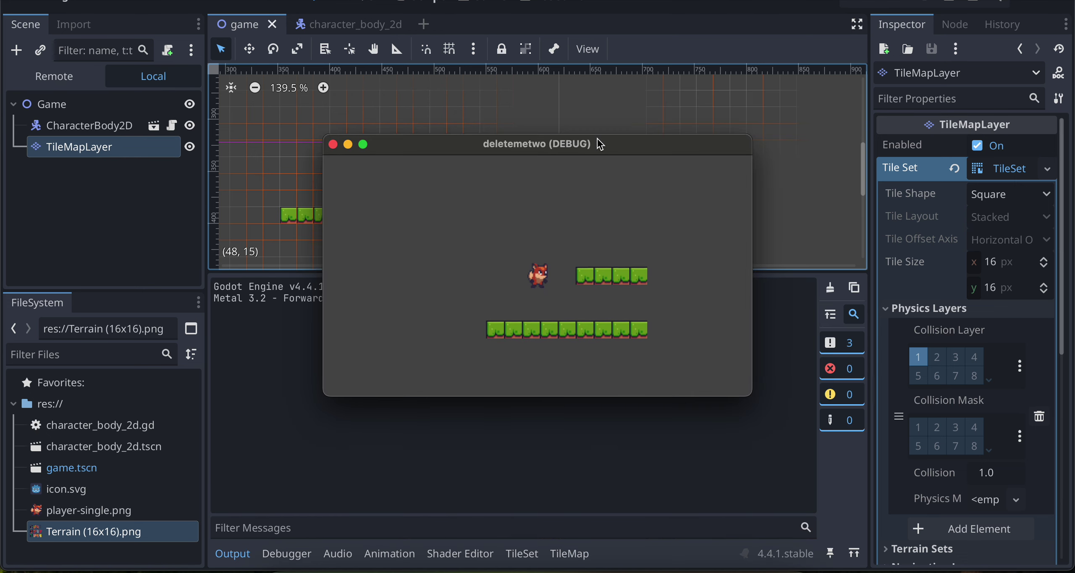
pyautogui.press('Right')
pyautogui.press('Left')
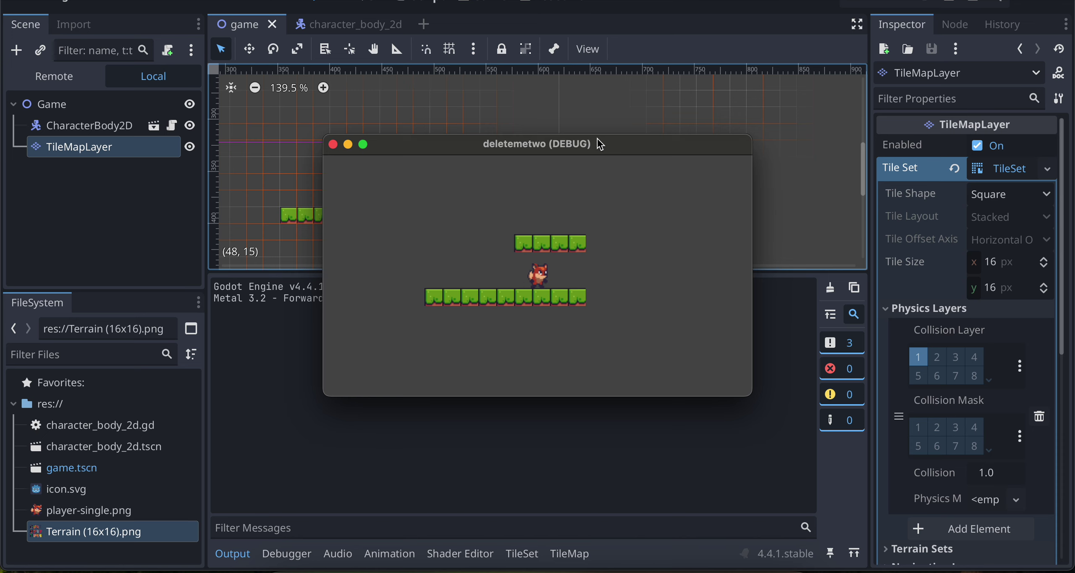
pyautogui.press('space')
pyautogui.press('space')
pyautogui.press('space')
pyautogui.press('space')
pyautogui.press('space')
pyautogui.press('space')
pyautogui.press('space')
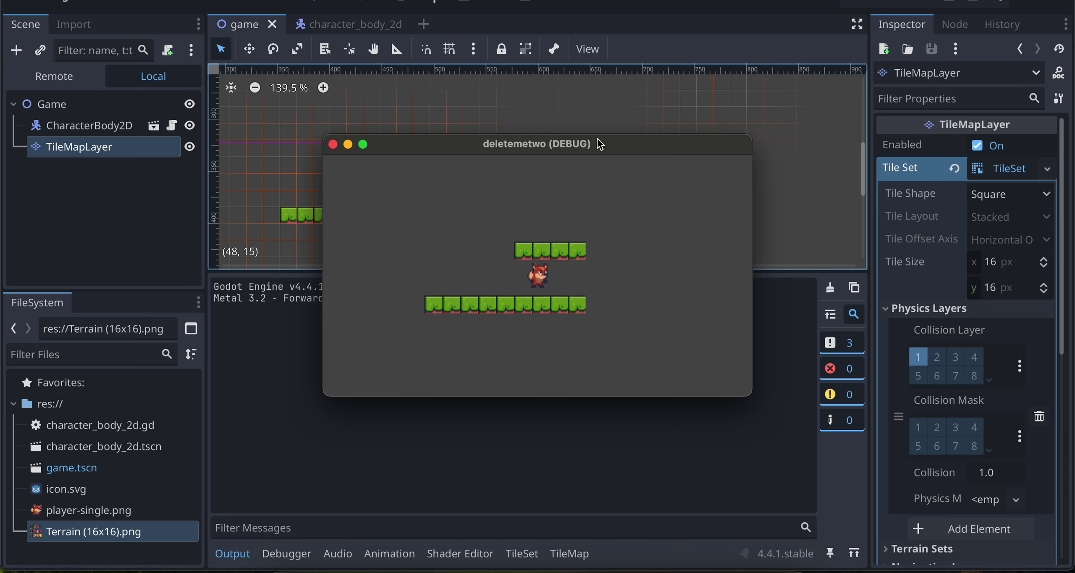
pyautogui.press('space')
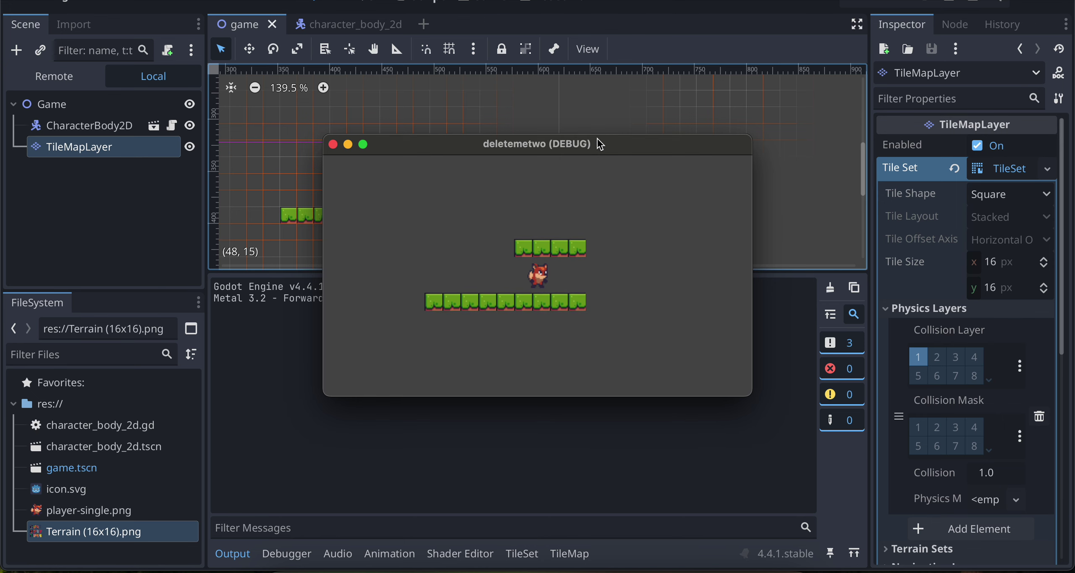
pyautogui.click(334, 145)
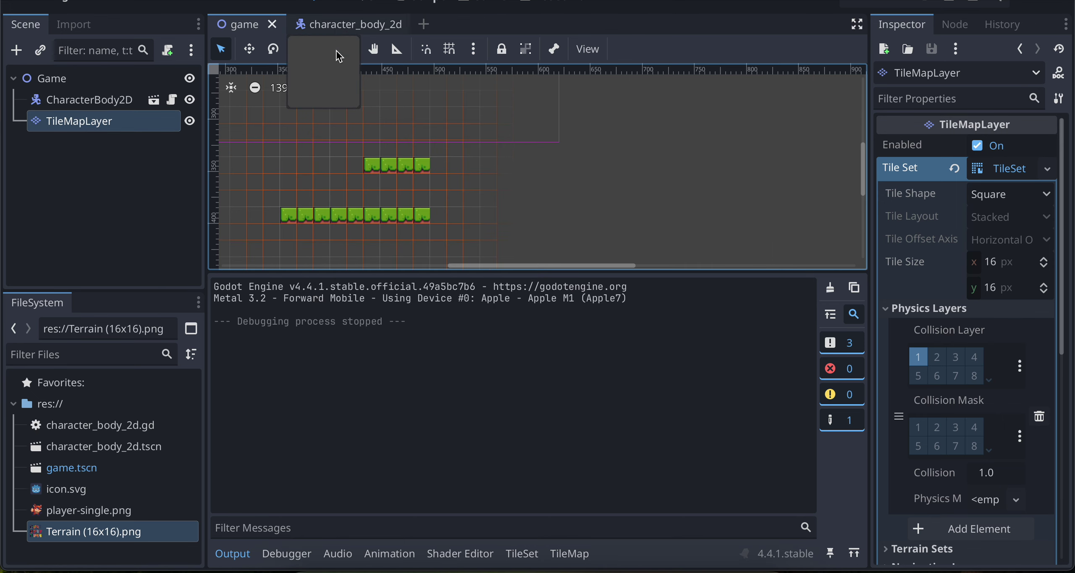
# Step: Create an alternative tile from the middle grass tile at atlas coordinates (7, 0) in the Terrain tile set
pyautogui.click(570, 553)
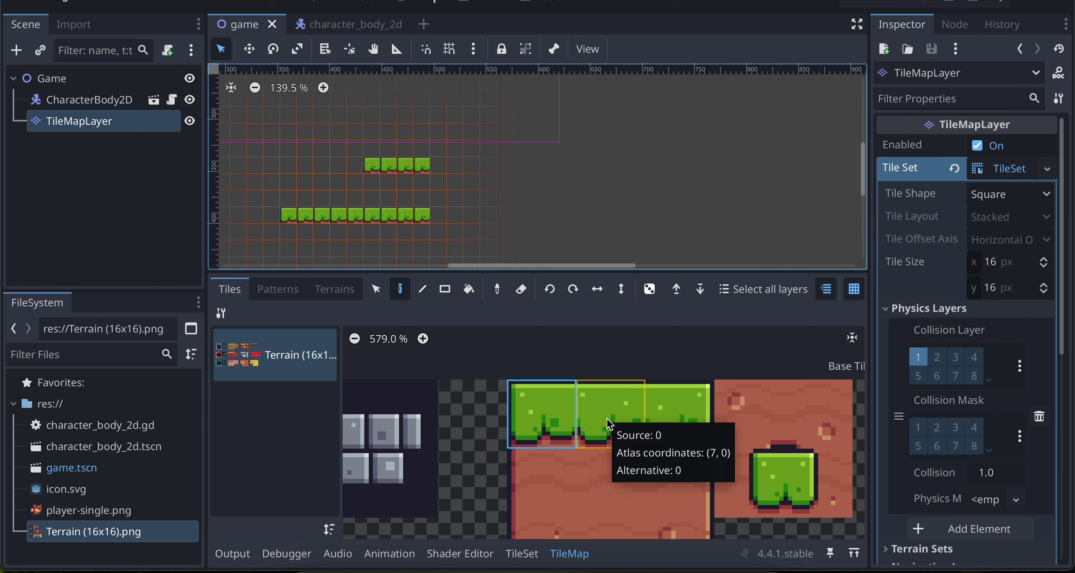
pyautogui.scroll(-1, 559, 474)
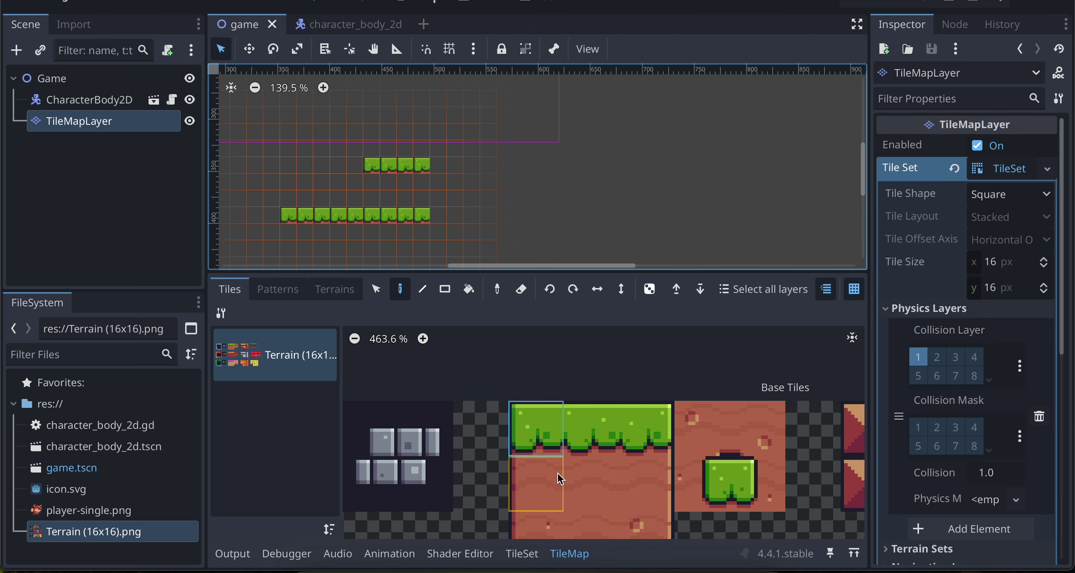
pyautogui.click(522, 554)
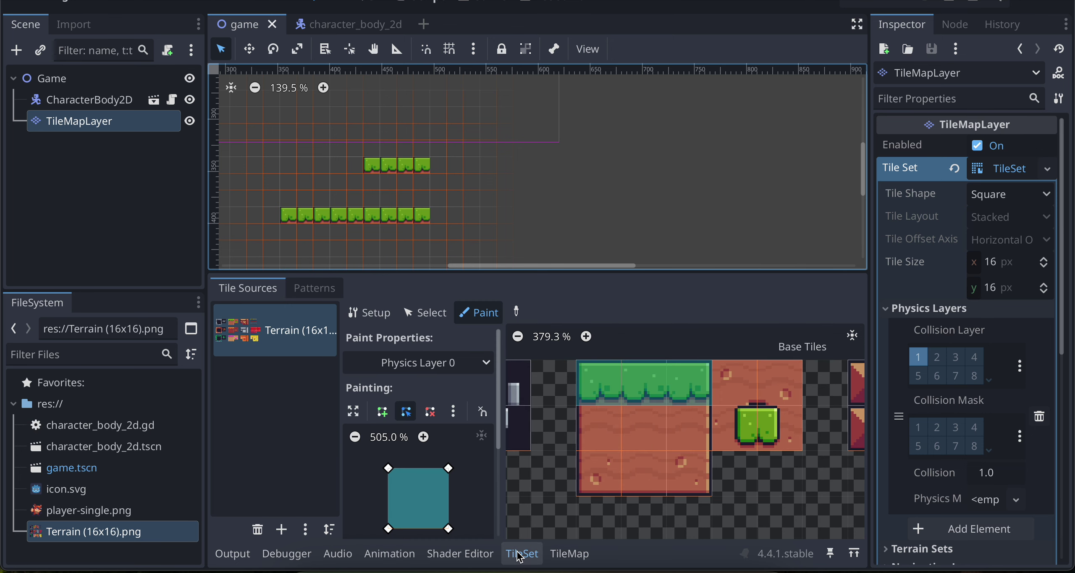
pyautogui.click(432, 318)
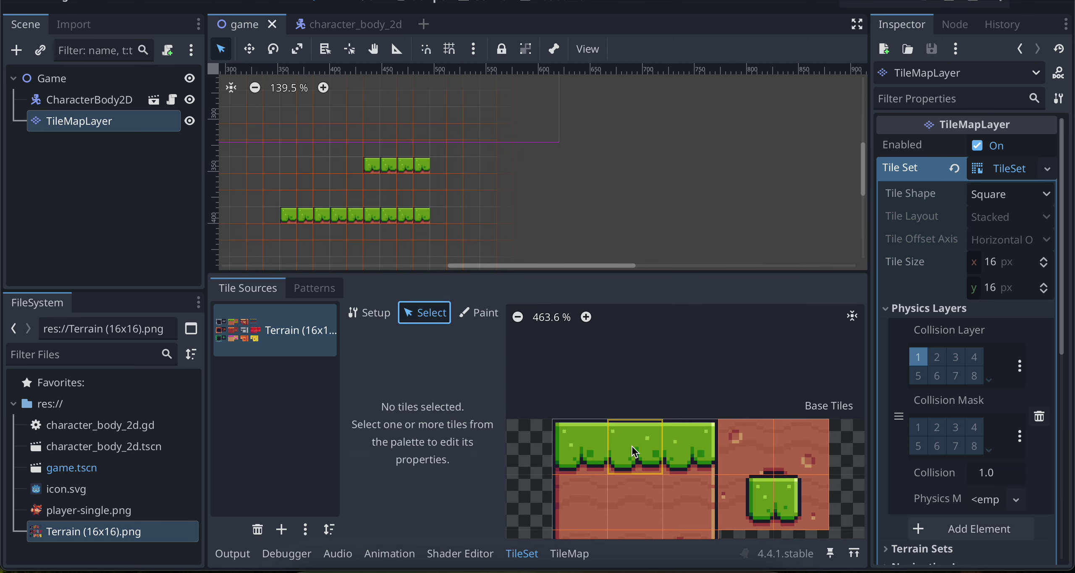
pyautogui.rightClick(632, 445)
pyautogui.click(663, 479)
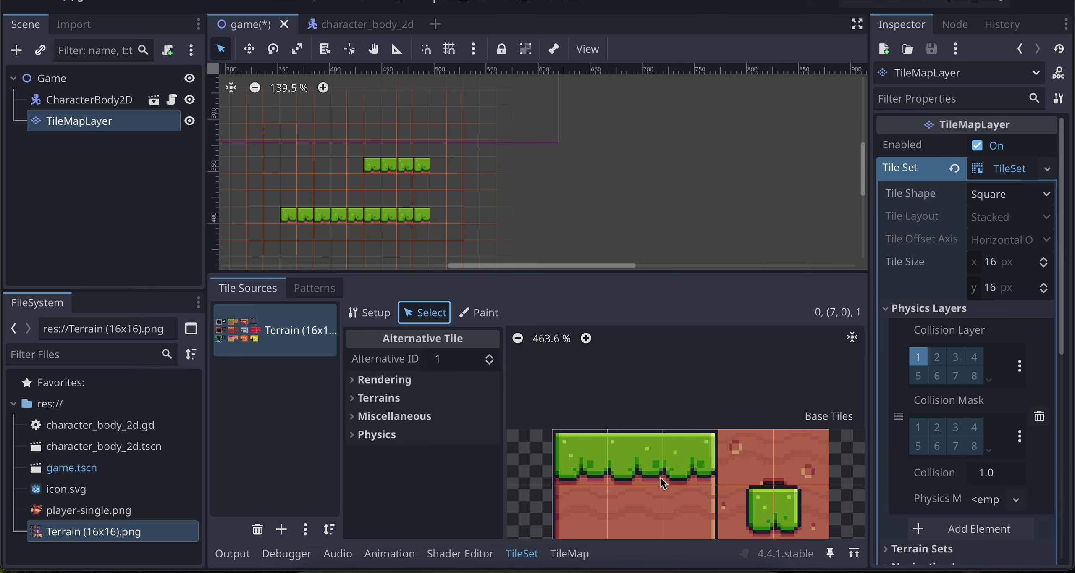
pyautogui.hscroll(10, 661, 478)
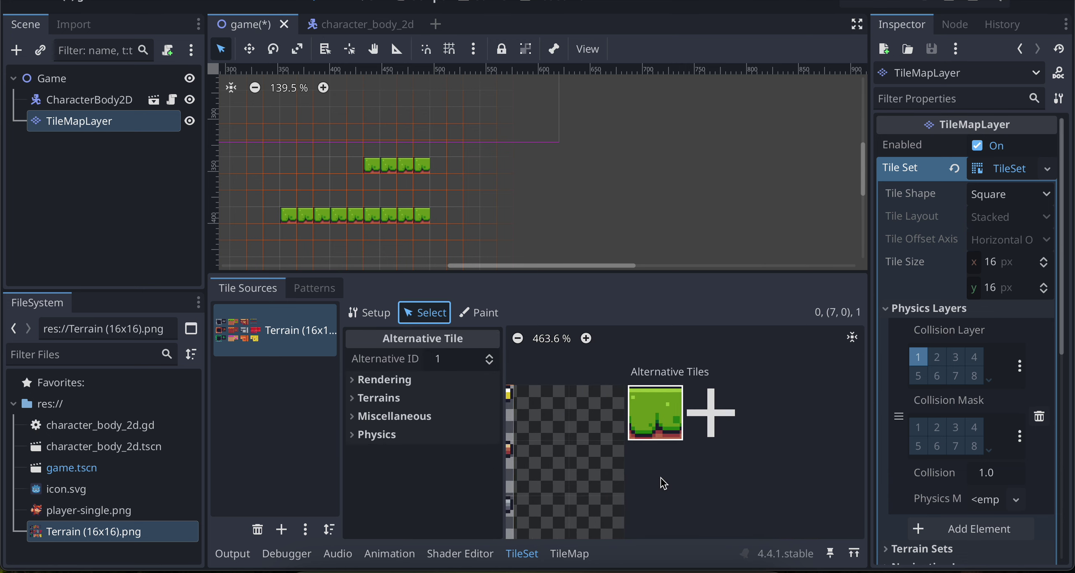
pyautogui.hscroll(2, 660, 478)
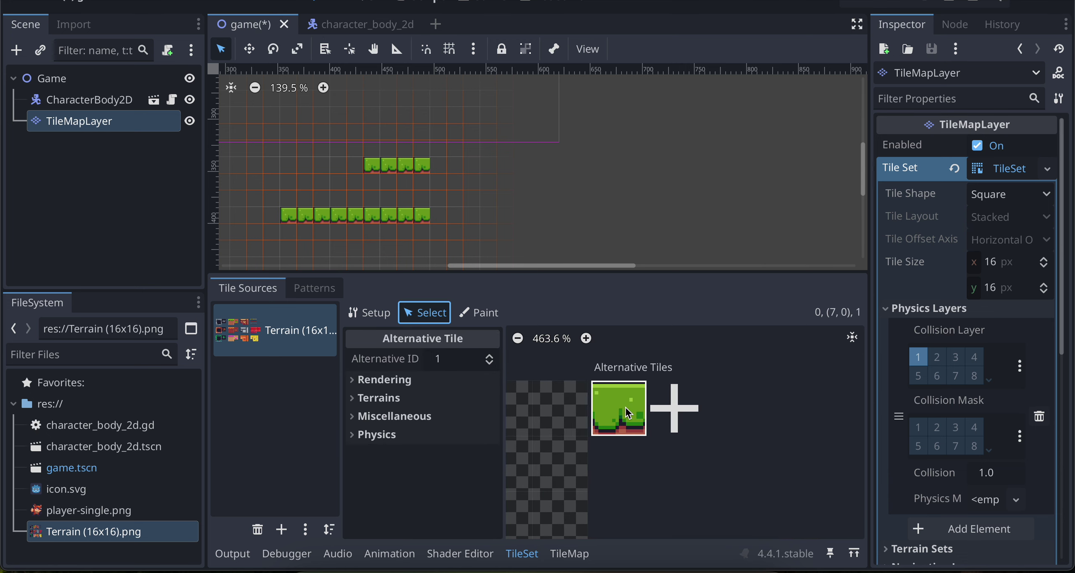
# Step: Paint the Physics Layer 0 collision square onto the alternative grass tile and turn on polygon_0_one_way in the paint properties
pyautogui.click(477, 315)
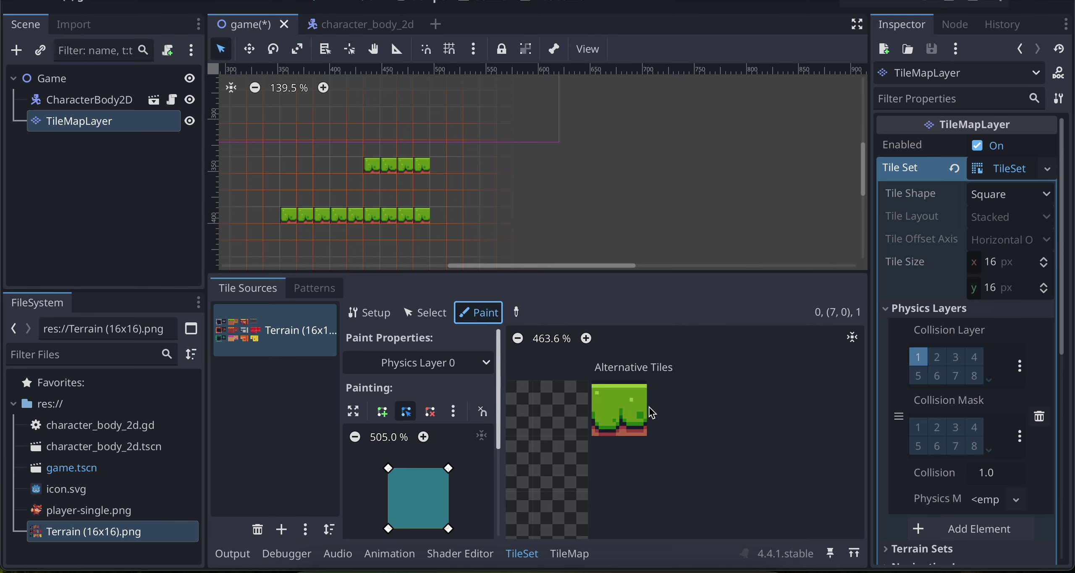
pyautogui.moveTo(498, 445); pyautogui.dragTo(497, 485)
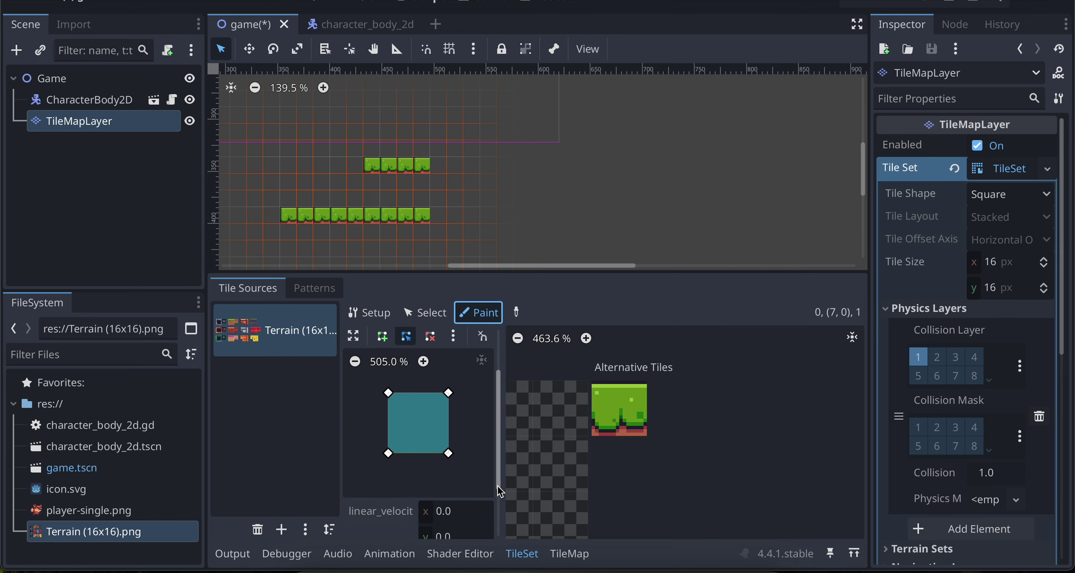
pyautogui.click(625, 400)
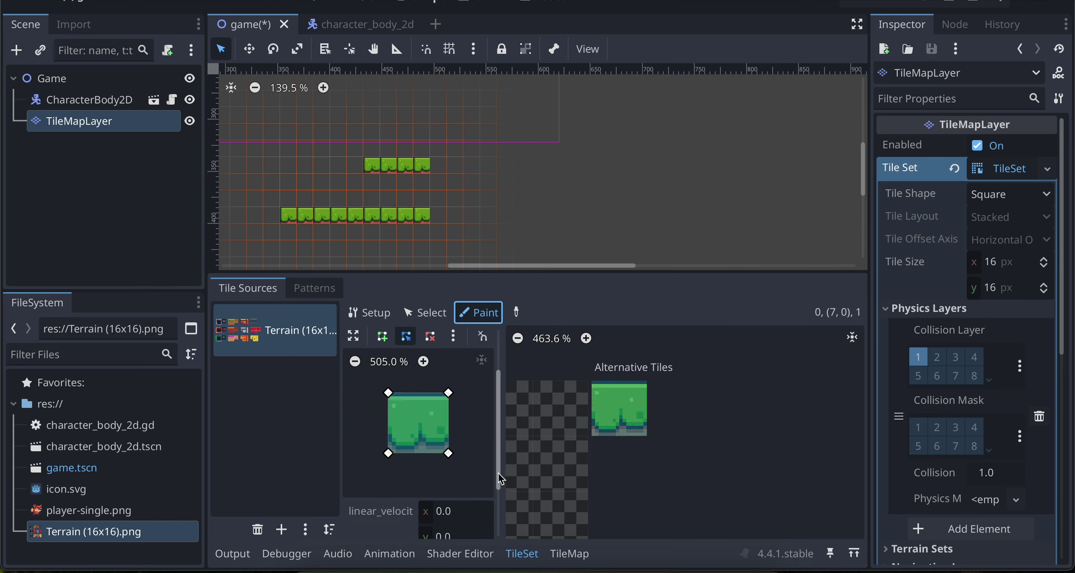
pyautogui.scroll(-4, 499, 479)
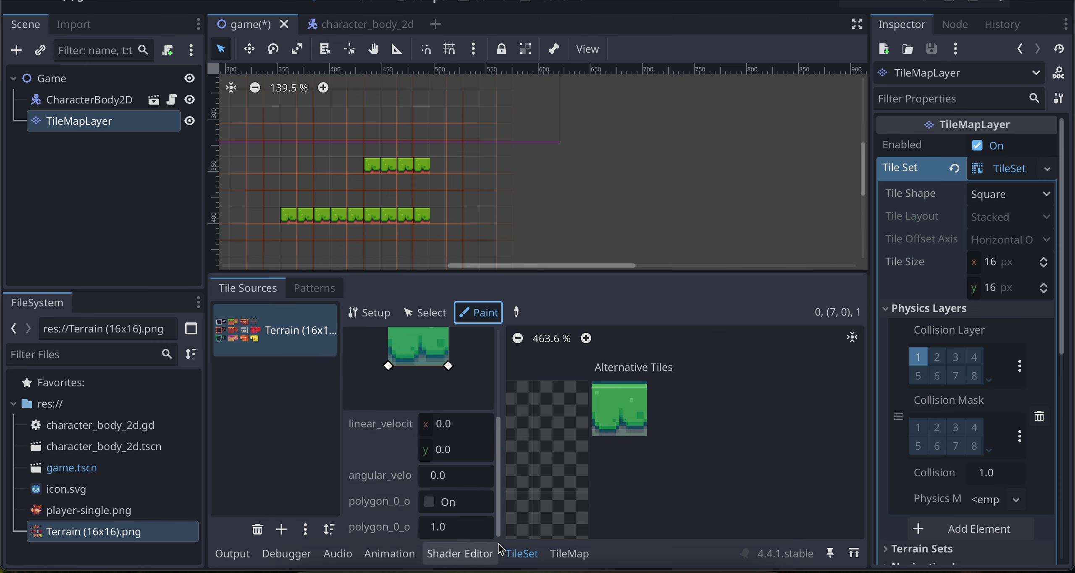
pyautogui.click(430, 504)
pyautogui.moveTo(500, 467); pyautogui.dragTo(597, 466)
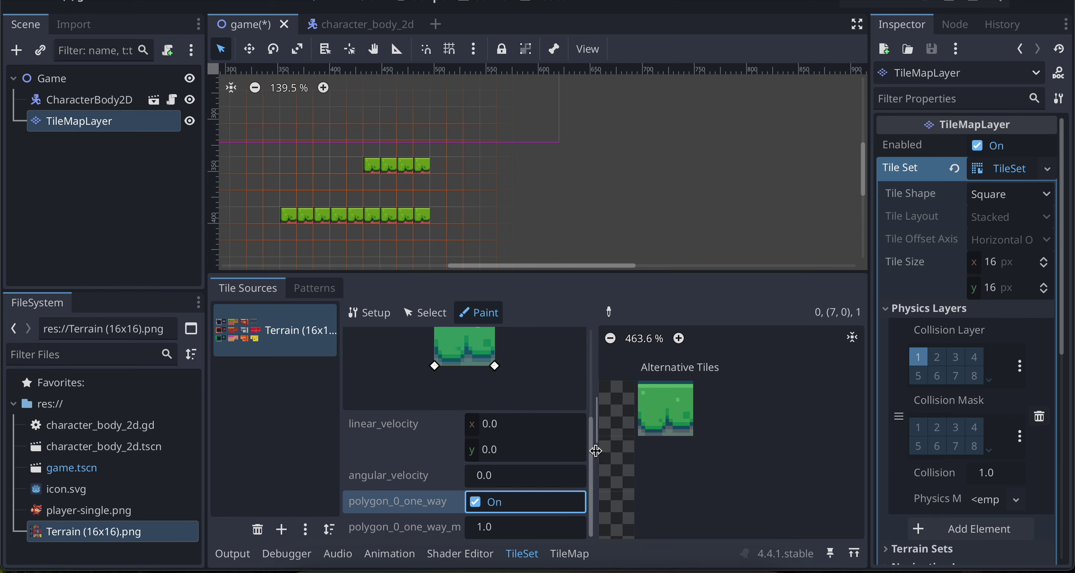
pyautogui.moveTo(595, 454); pyautogui.dragTo(558, 451)
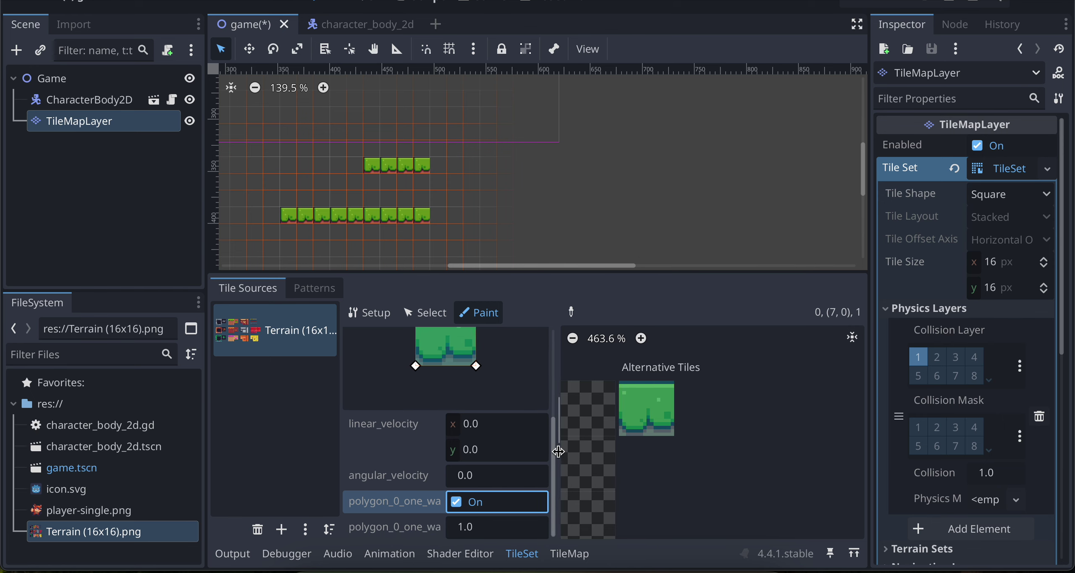
# Step: Paint three alternative grass tiles level with the upper platform, starting flush with the lower platform's left end, and save the scene
pyautogui.click(570, 554)
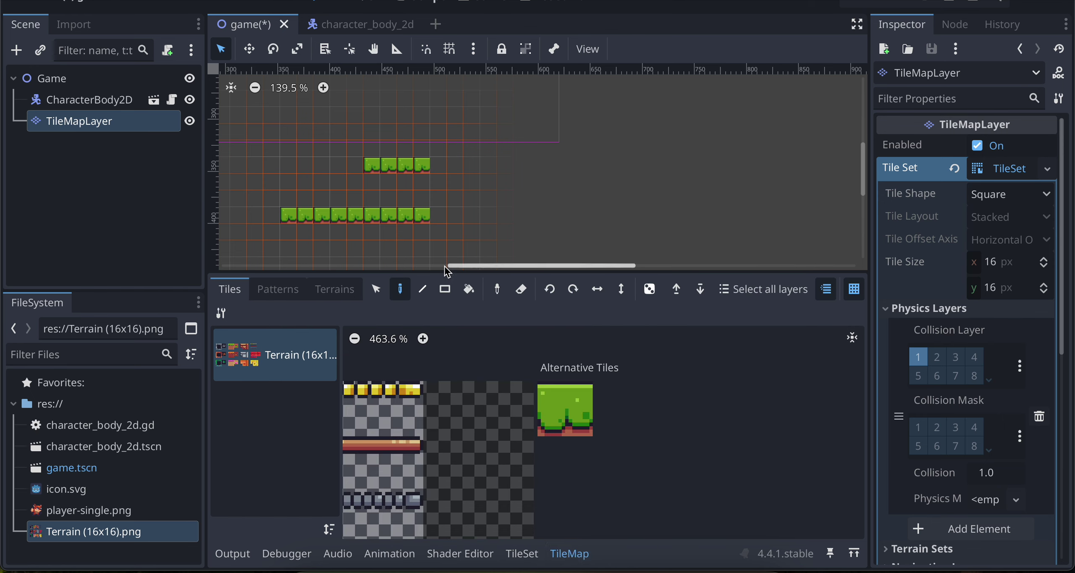
pyautogui.click(566, 404)
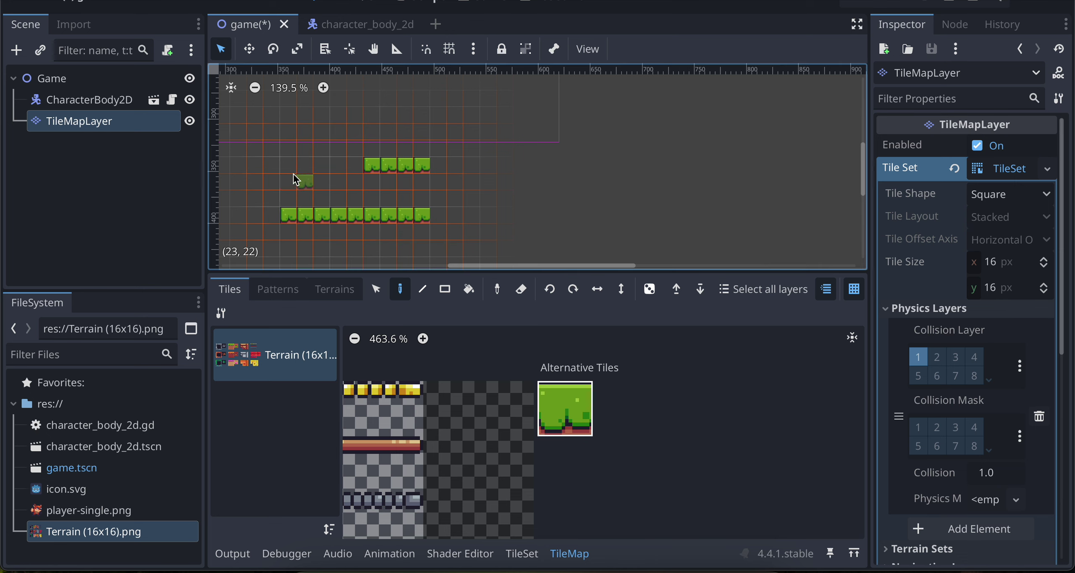
pyautogui.moveTo(287, 168); pyautogui.dragTo(324, 168)
pyautogui.hotkey('ctrl', 's')
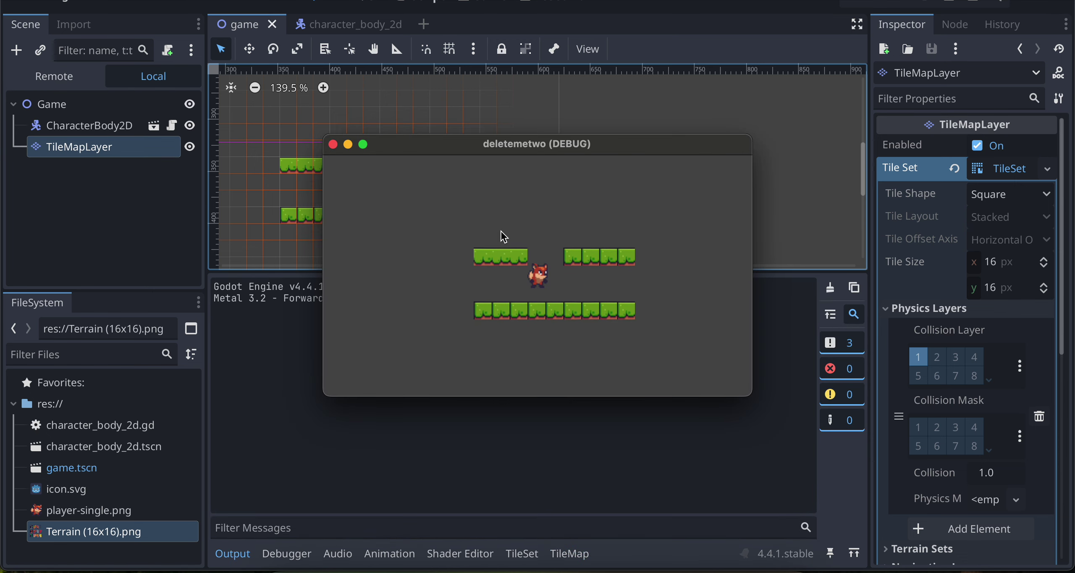
# Step: Run the game, move the fox right and left beneath the new platform to test it, and close the game
pyautogui.press('Right')
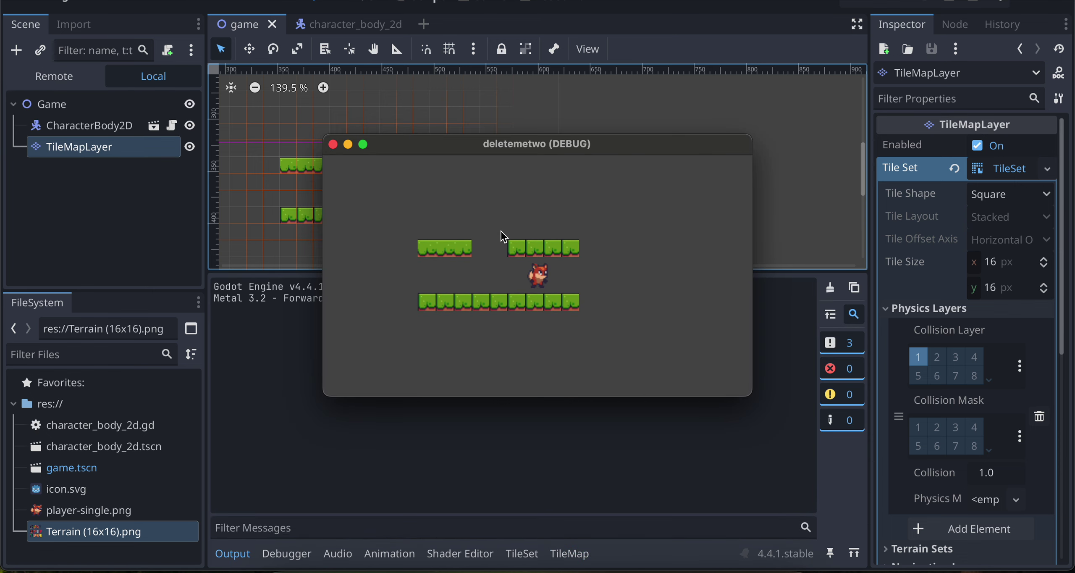
pyautogui.press('Left')
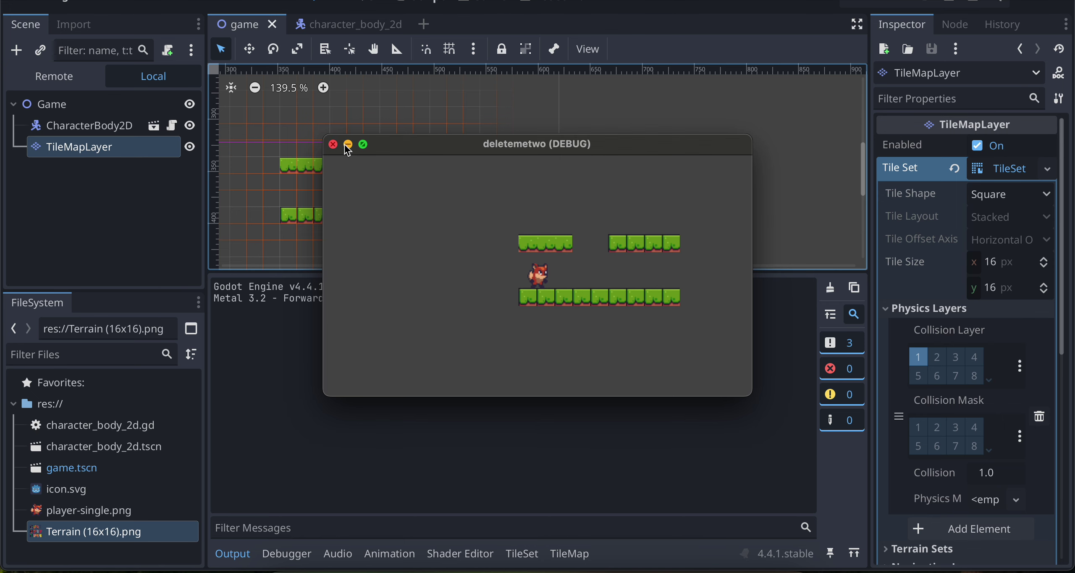
pyautogui.click(333, 145)
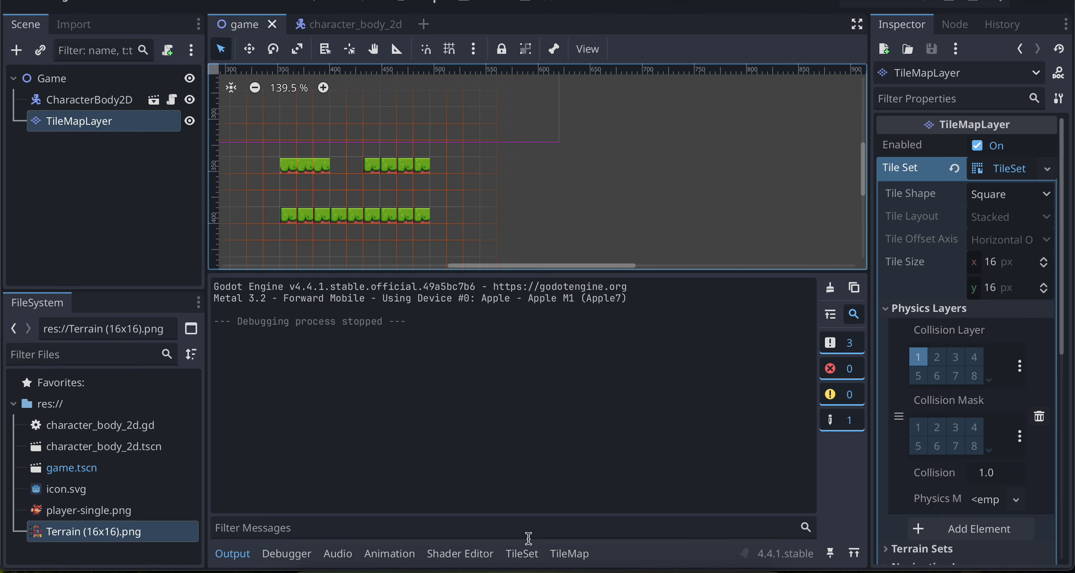
# Step: Check the alternative tile's physics settings, erase the three-tile platform and repaint it with the alternative grass tile in the same place
pyautogui.click(522, 554)
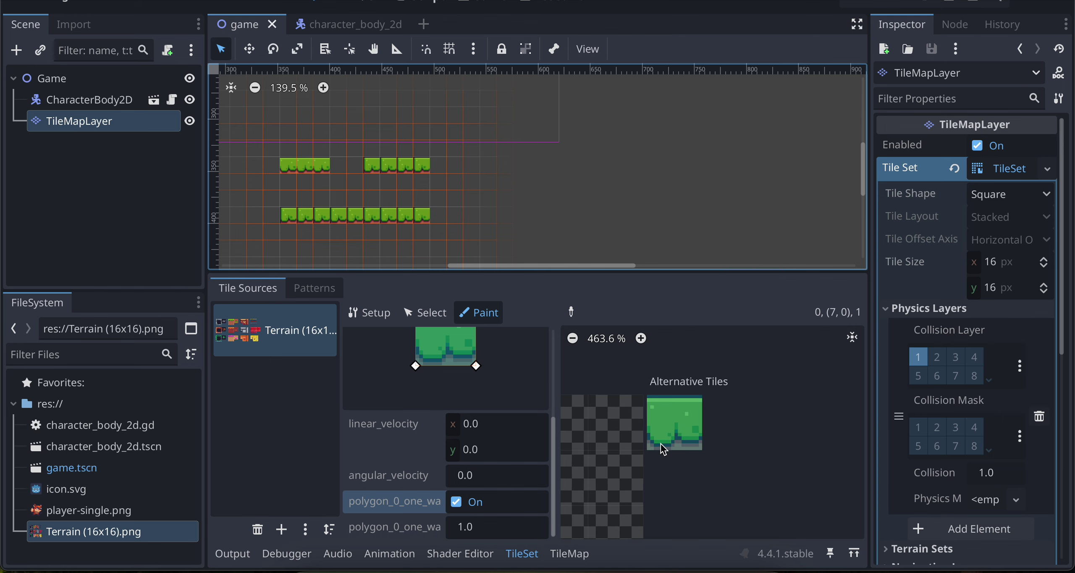
pyautogui.click(569, 554)
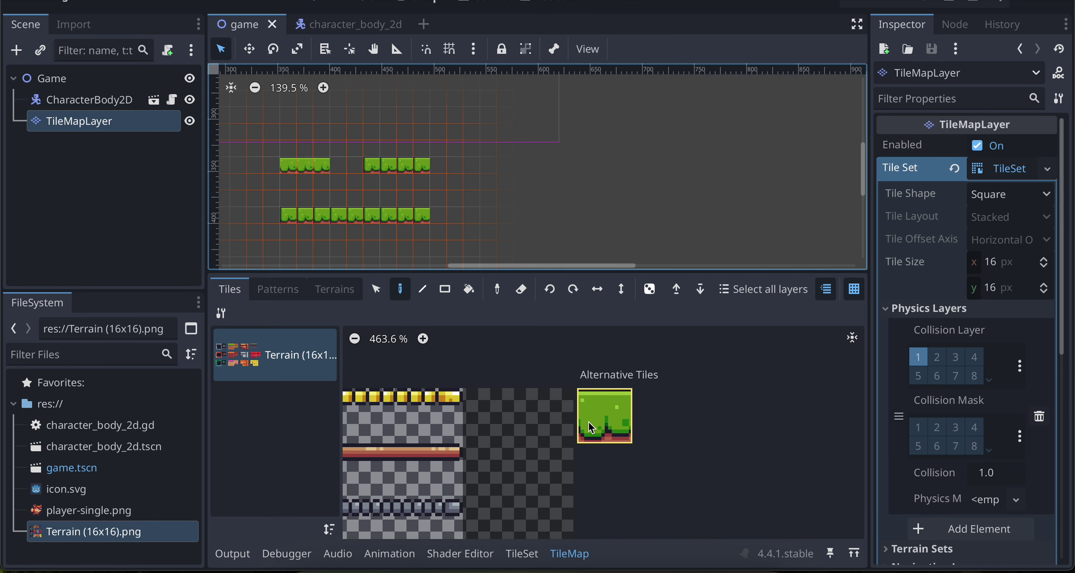
pyautogui.click(589, 422)
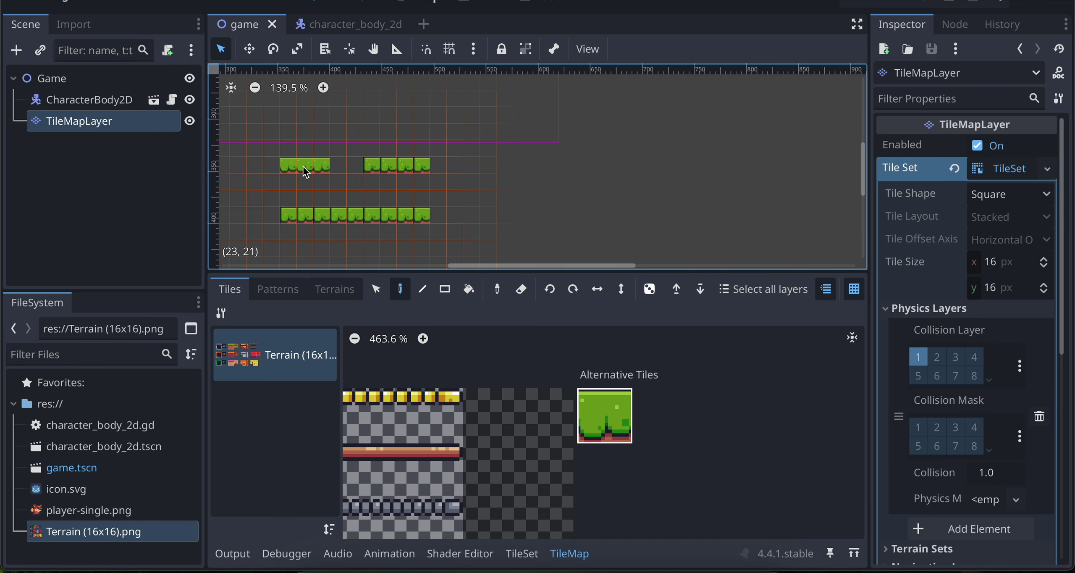
pyautogui.moveTo(284, 166); pyautogui.dragTo(319, 165)
pyautogui.moveTo(325, 165); pyautogui.dragTo(289, 165, button='right')
pyautogui.moveTo(282, 163); pyautogui.dragTo(316, 163)
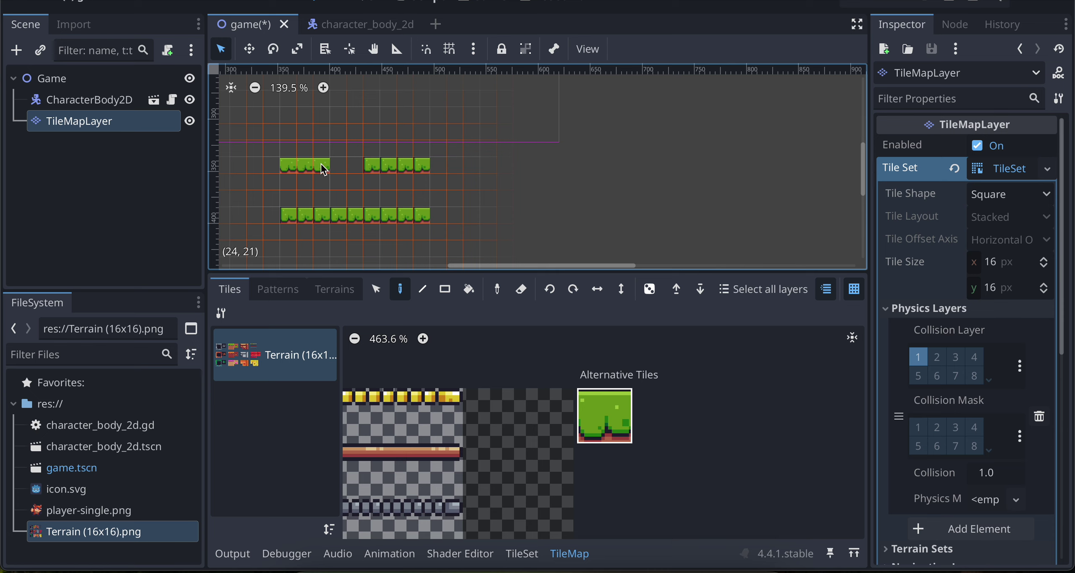
# Step: Paint the one-way Physics Layer 0 collision onto the alternative grass tile
pyautogui.click(523, 554)
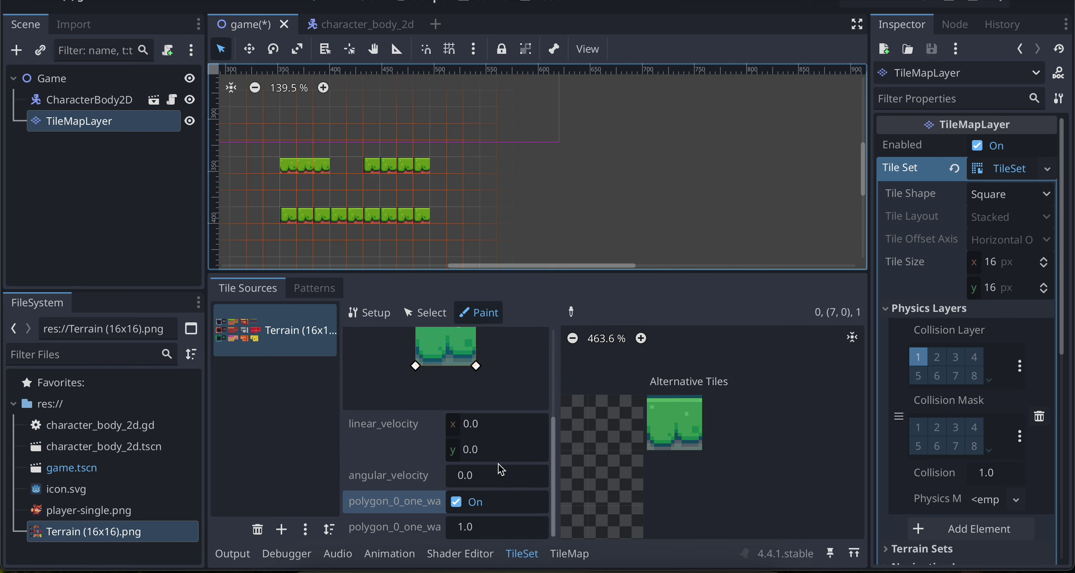
pyautogui.scroll(3, 517, 477)
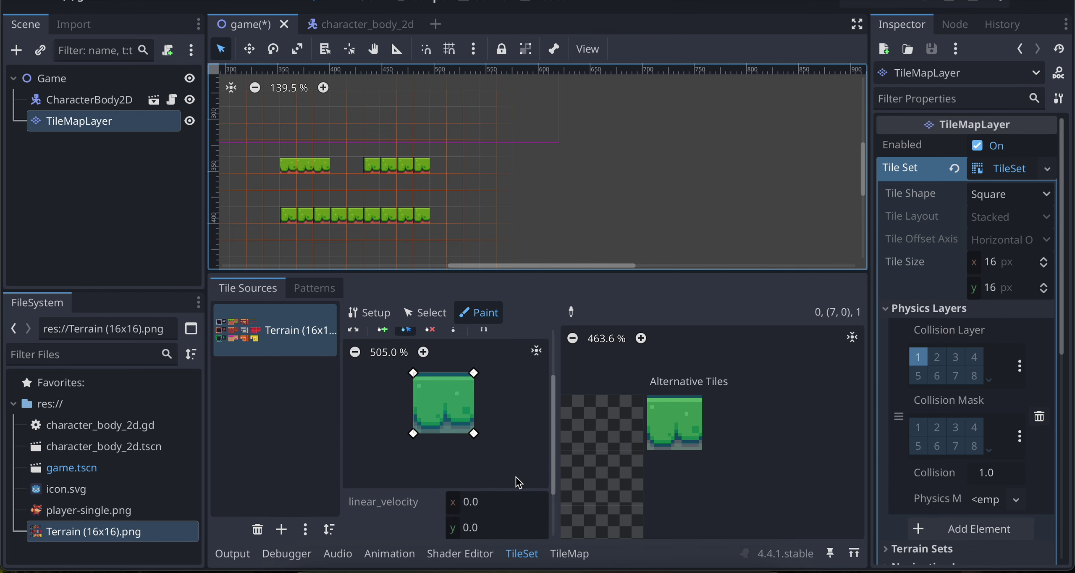
pyautogui.hscroll(-10, 683, 427)
pyautogui.hscroll(15, 683, 427)
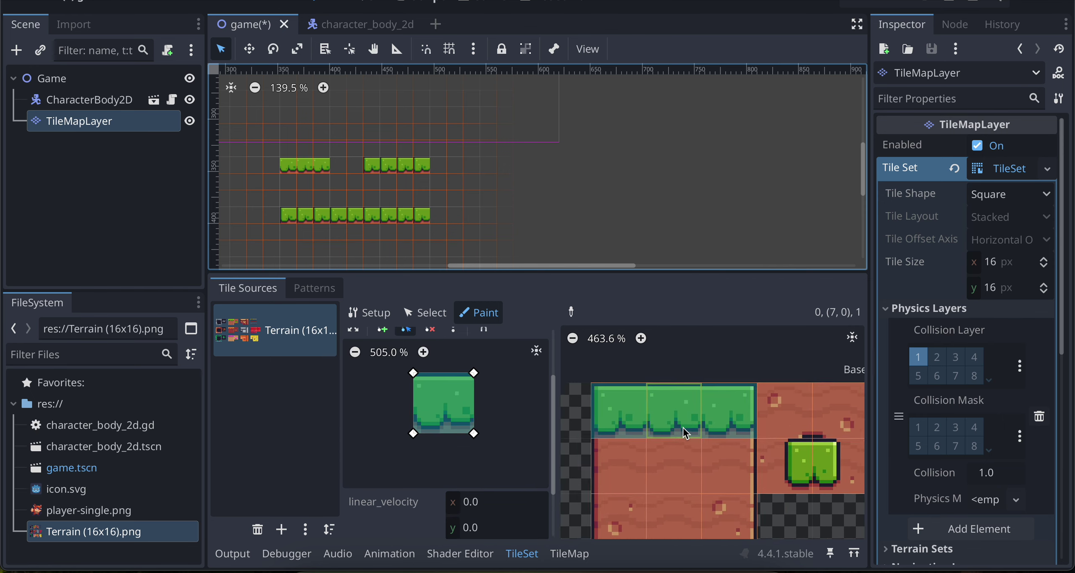
pyautogui.click(609, 403)
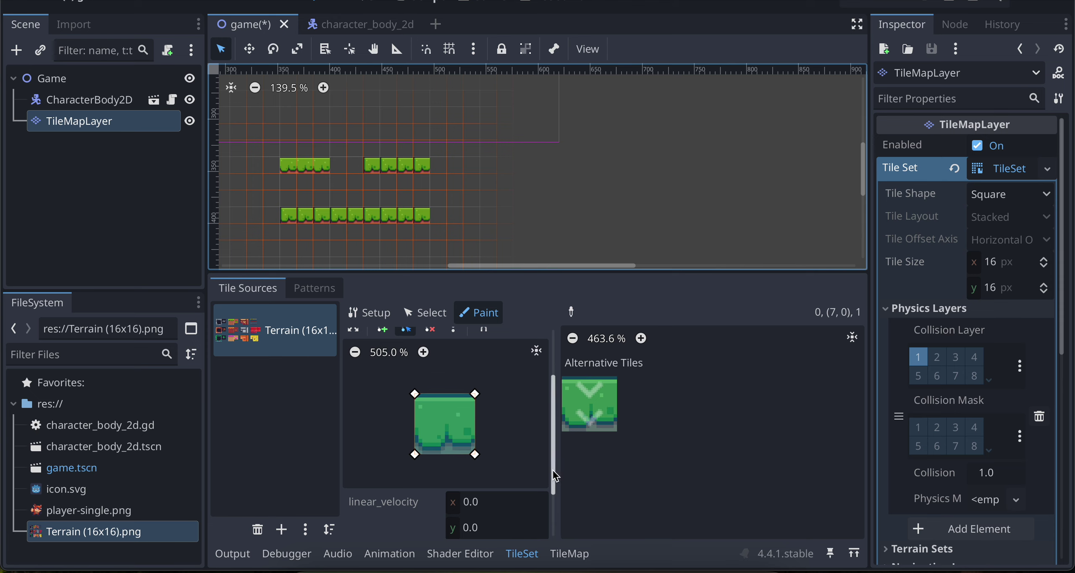
pyautogui.scroll(-3, 554, 475)
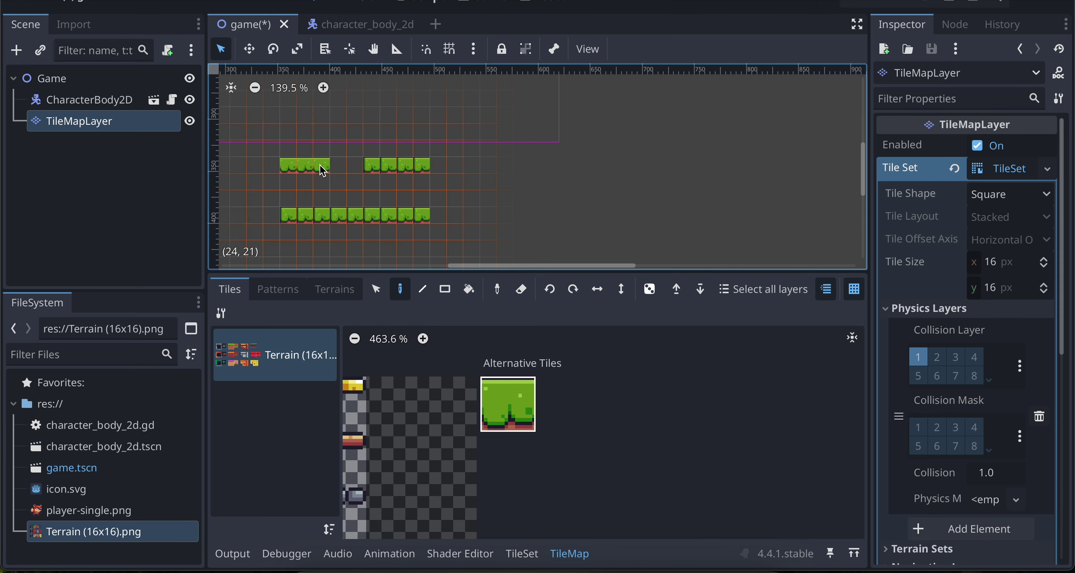
# Step: Run the game and jump the fox up through the three-tile platform, moving left and right to compare it with the four-tile platform
pyautogui.click(846, 5)
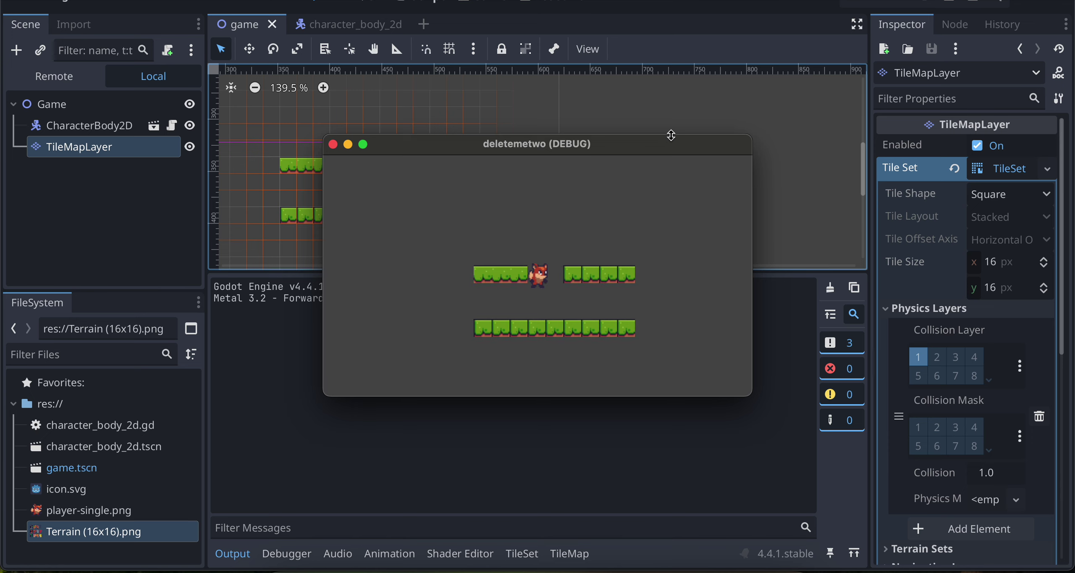
pyautogui.press('space')
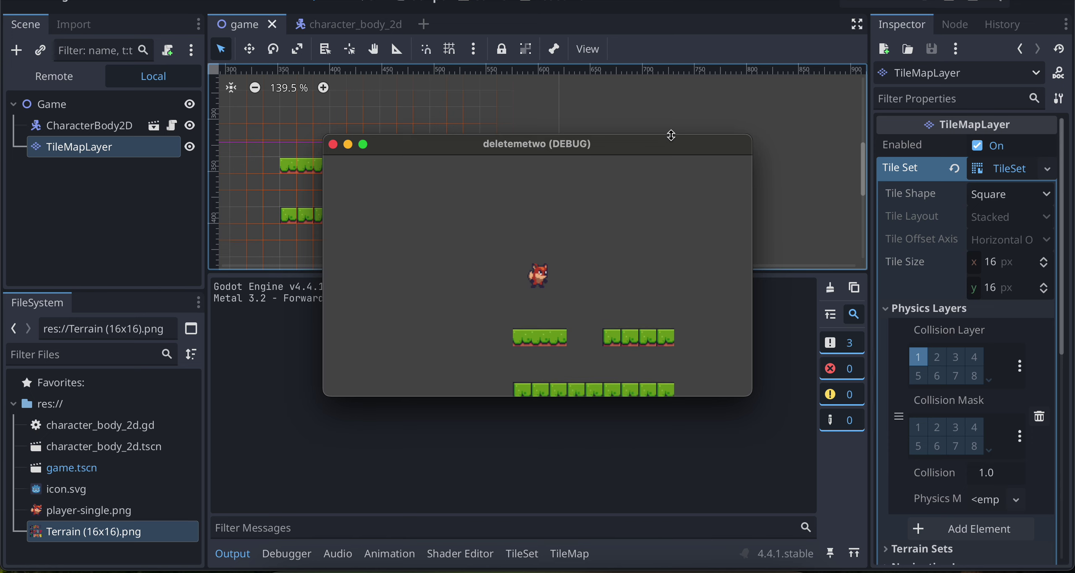
pyautogui.press('Right')
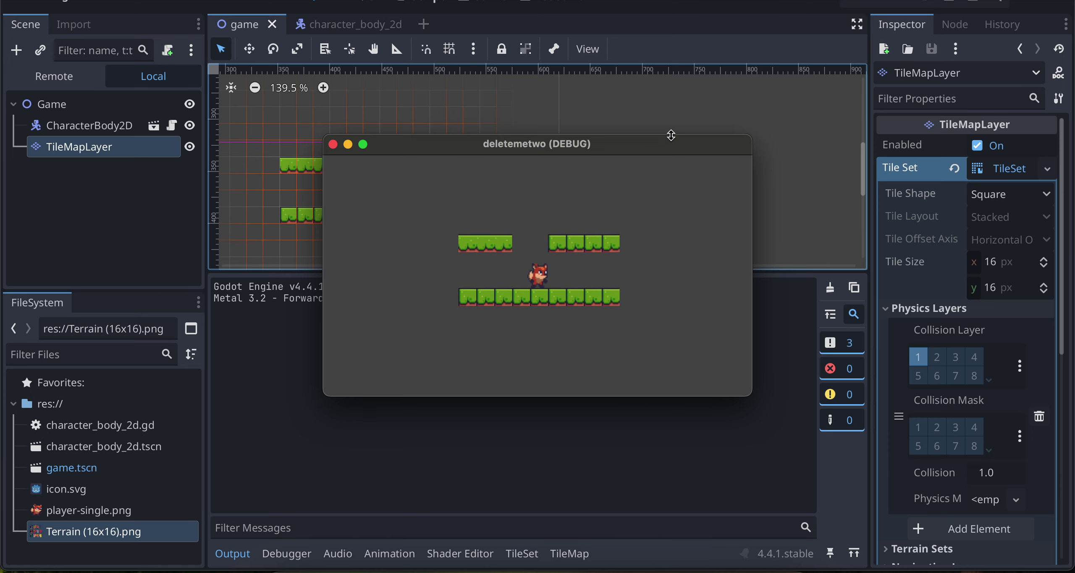
pyautogui.press('Left')
pyautogui.press('space')
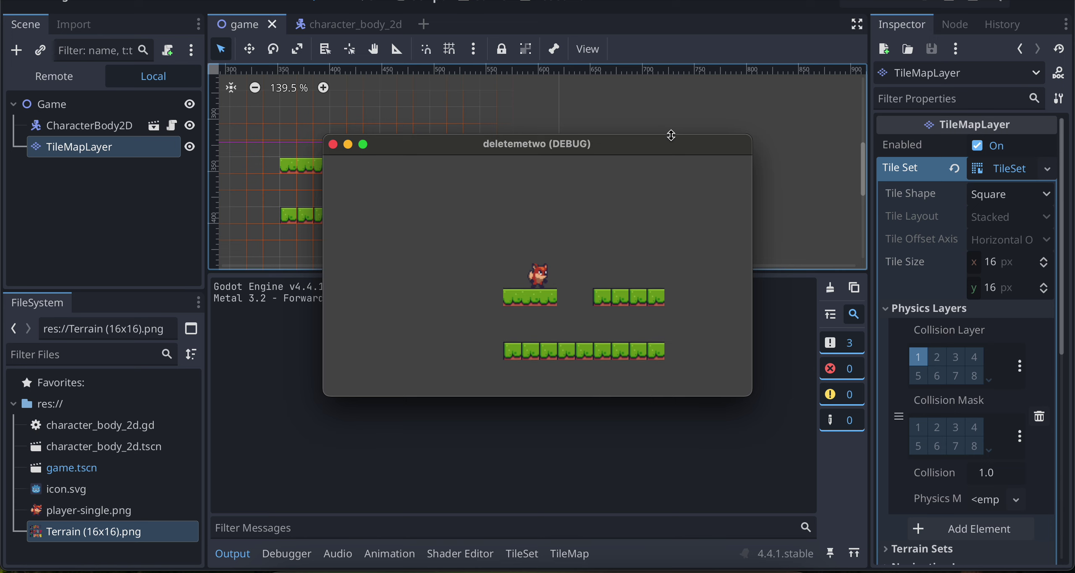
pyautogui.press('Right')
pyautogui.press('Left')
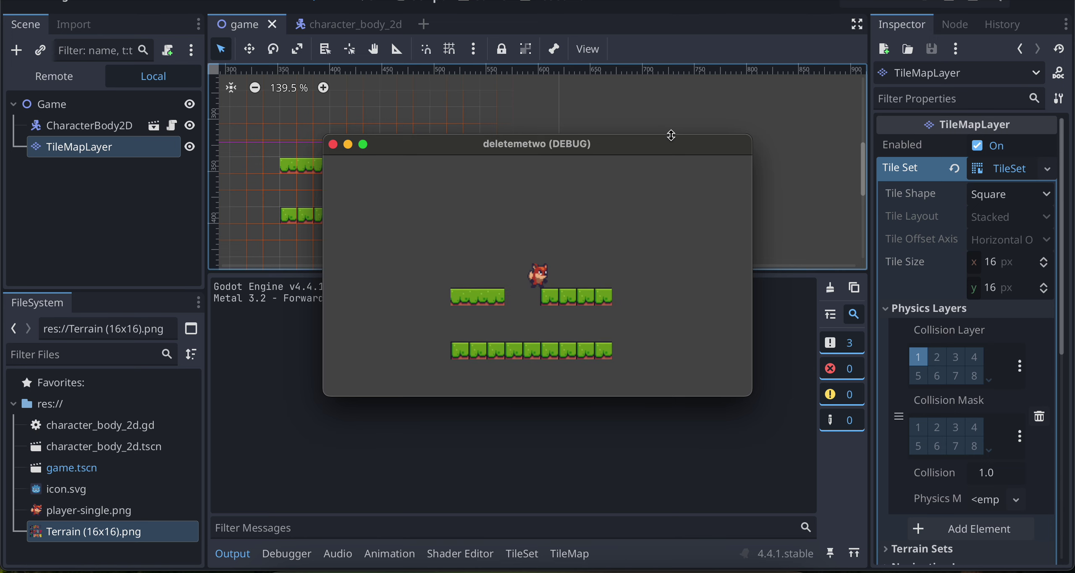
pyautogui.press('Right')
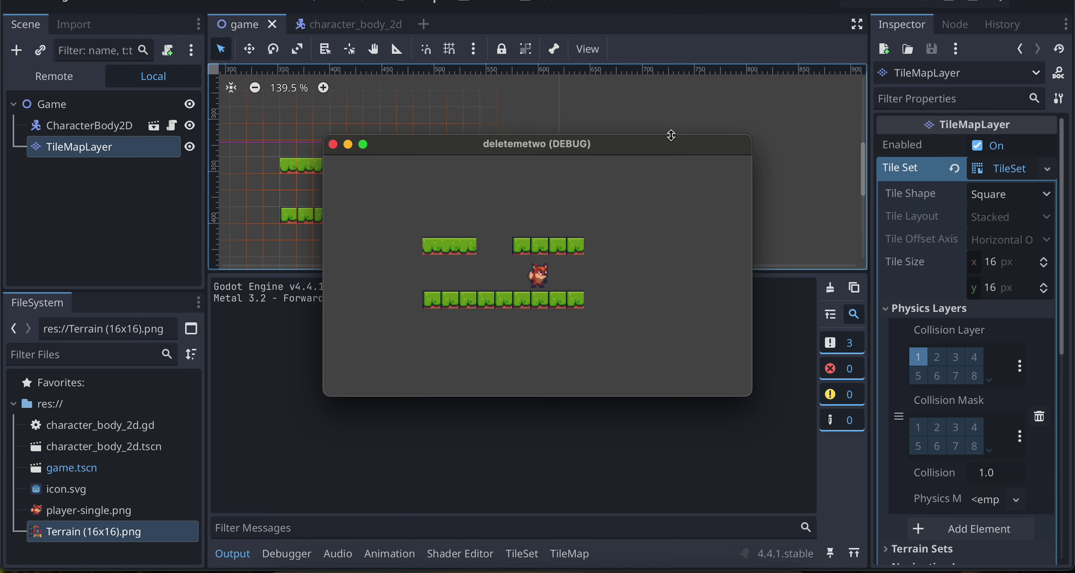